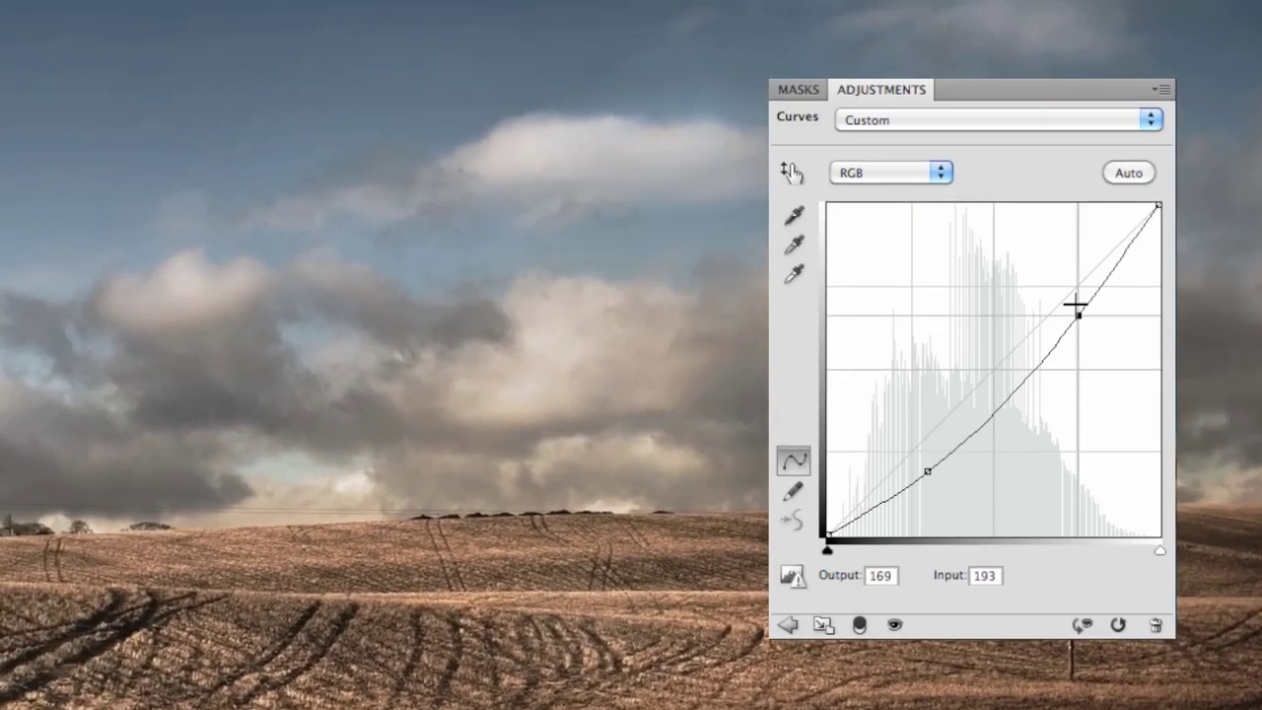
Raise the upper curve point to input 175, output 198 to brighten the photo.
{"action": "left_click_drag", "start_coordinate": [1072, 298], "coordinate": [1053, 279]}
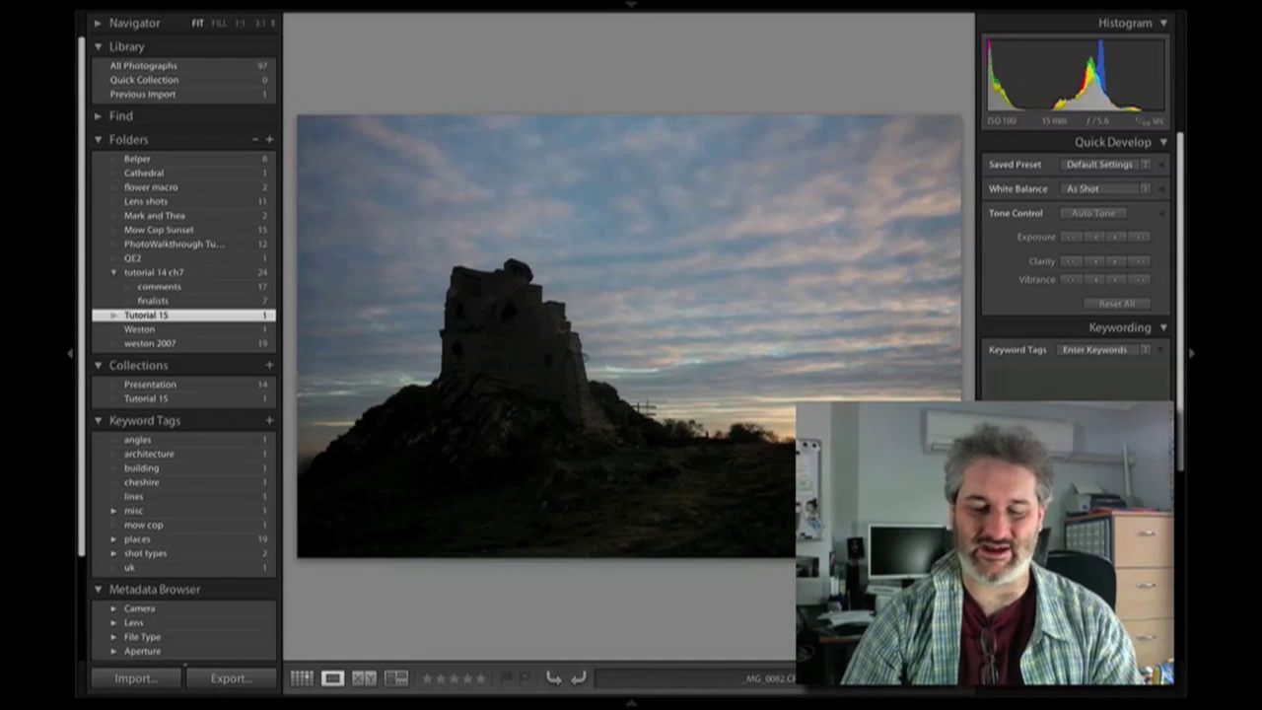
Show the castle sunset photo alone with the side panels hidden and the surroundings dimmed.
{"action": "key", "text": "shift+Tab"}
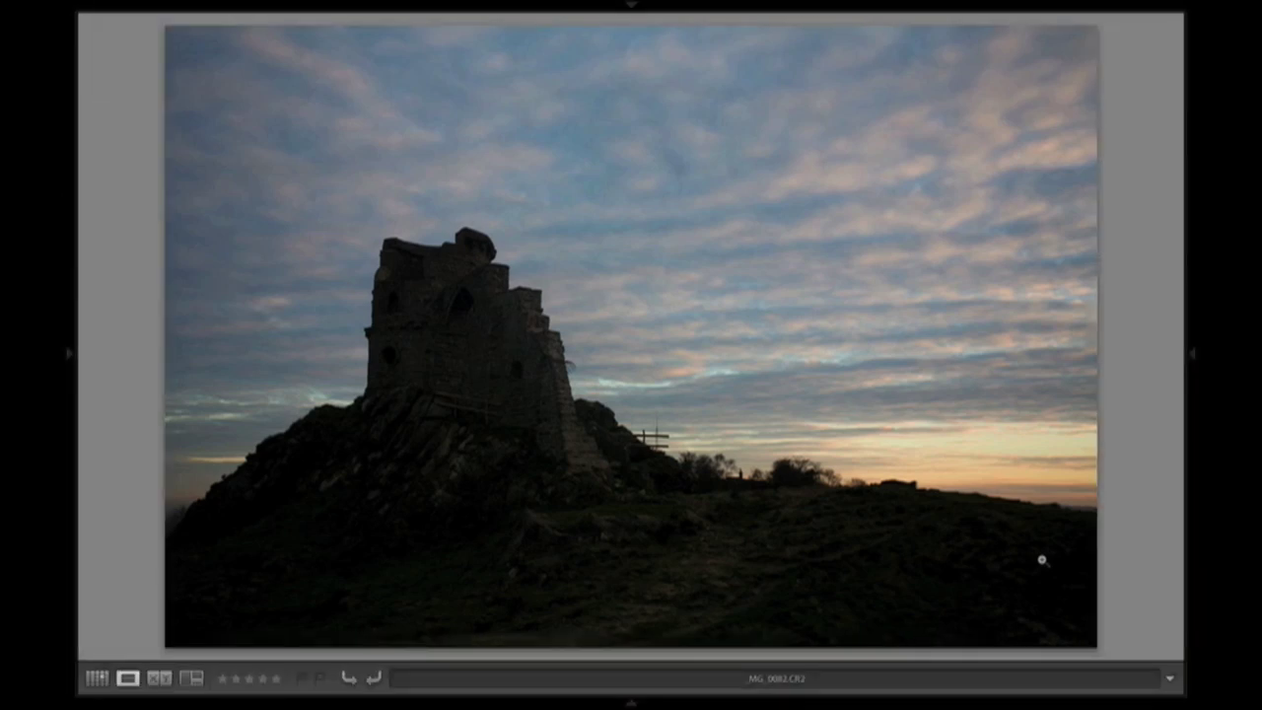
Restore the library side panels and reveal the top module bar.
{"action": "key", "text": "Tab"}
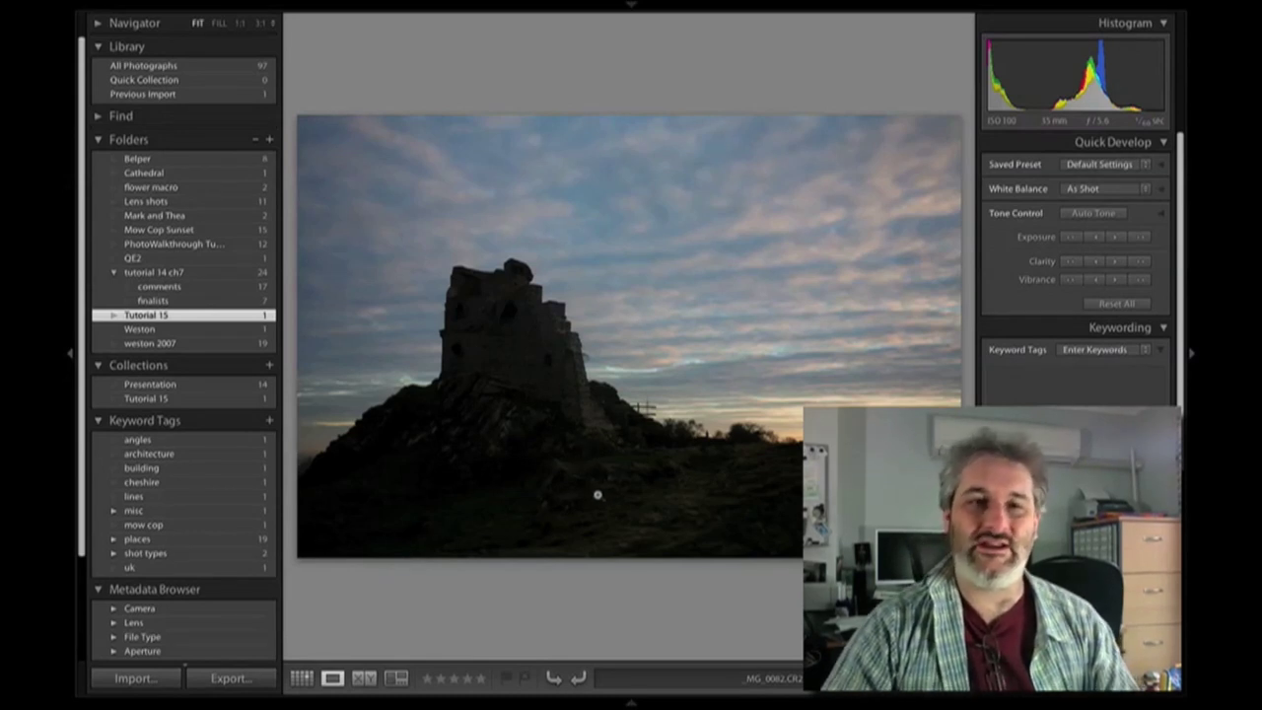
{"action": "mouse_move", "coordinate": [415, 4]}
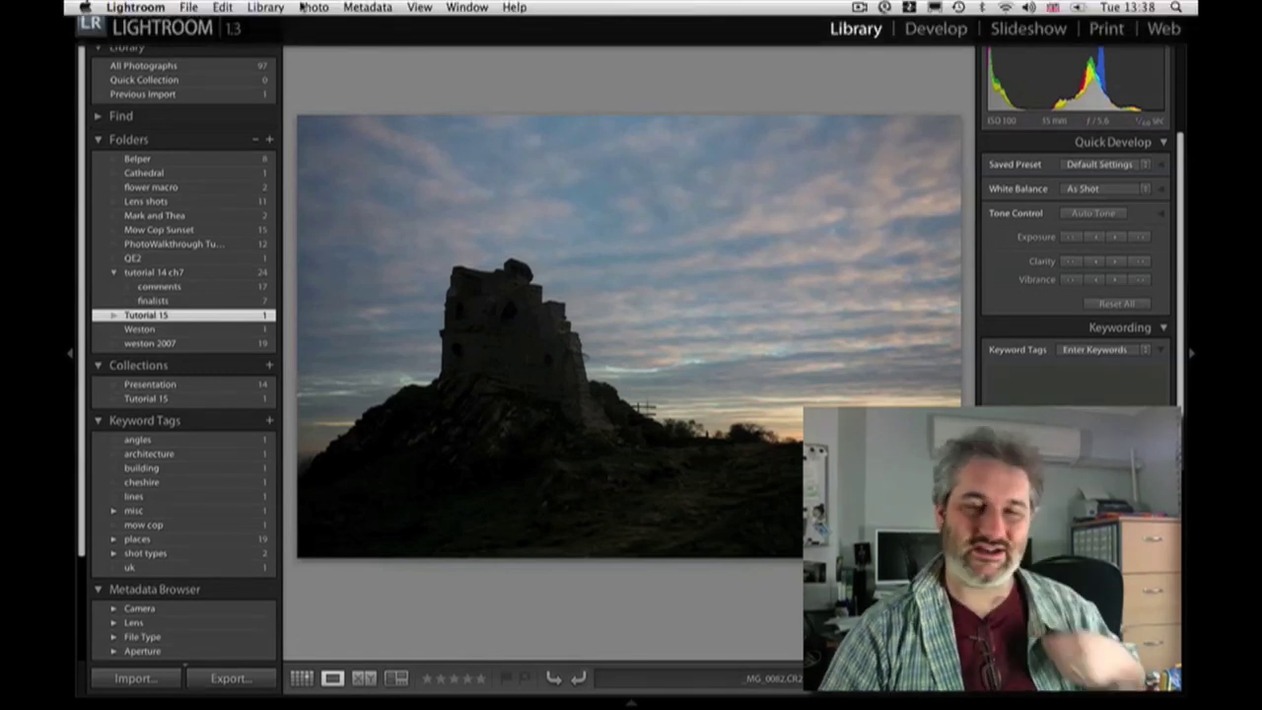
Open Lightroom Preferences and view General, Presets and Import, ending on External Editing.
{"action": "left_click", "coordinate": [148, 7]}
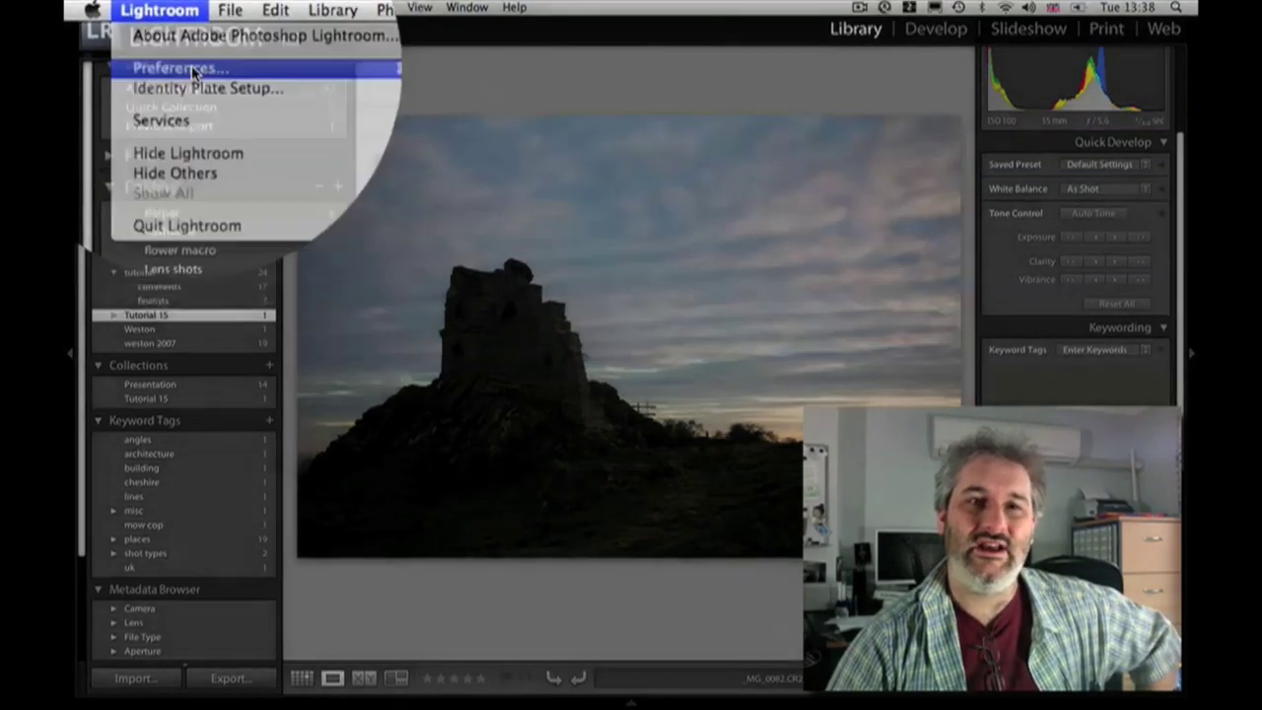
{"action": "left_click", "coordinate": [207, 74]}
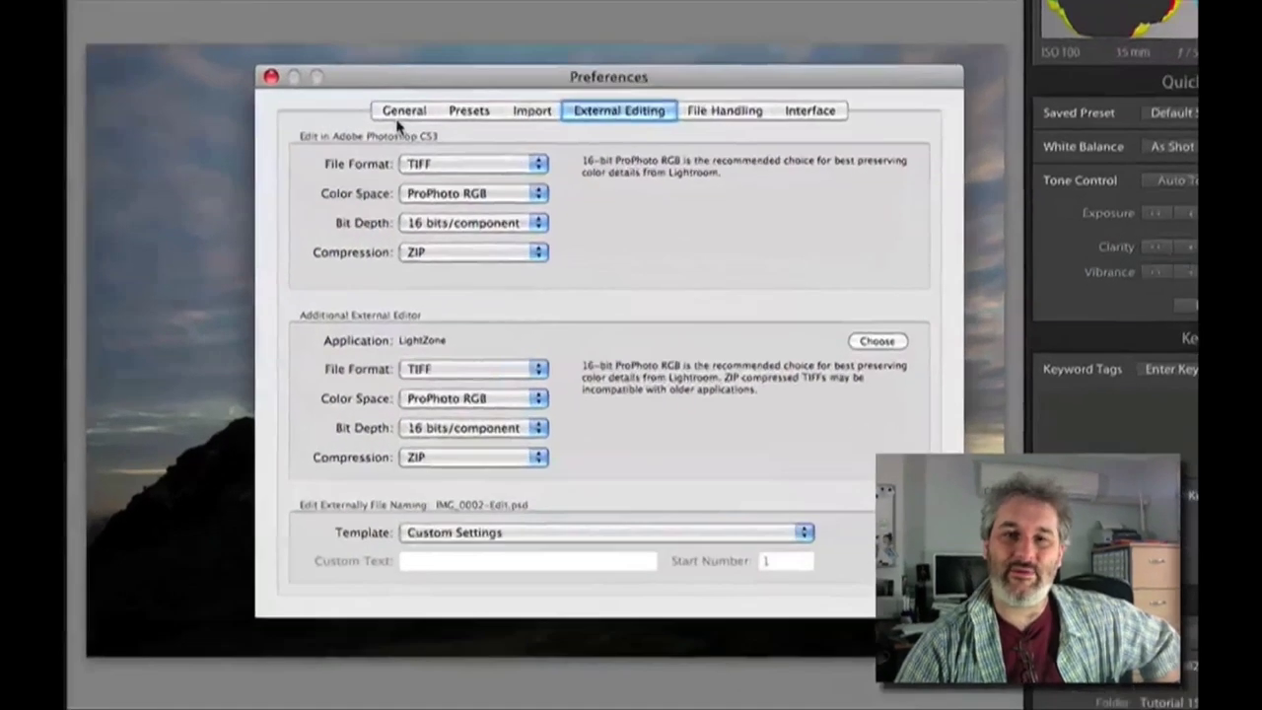
{"action": "left_click", "coordinate": [493, 113]}
{"action": "left_click", "coordinate": [357, 65]}
{"action": "left_click", "coordinate": [438, 65]}
{"action": "left_click", "coordinate": [521, 65]}
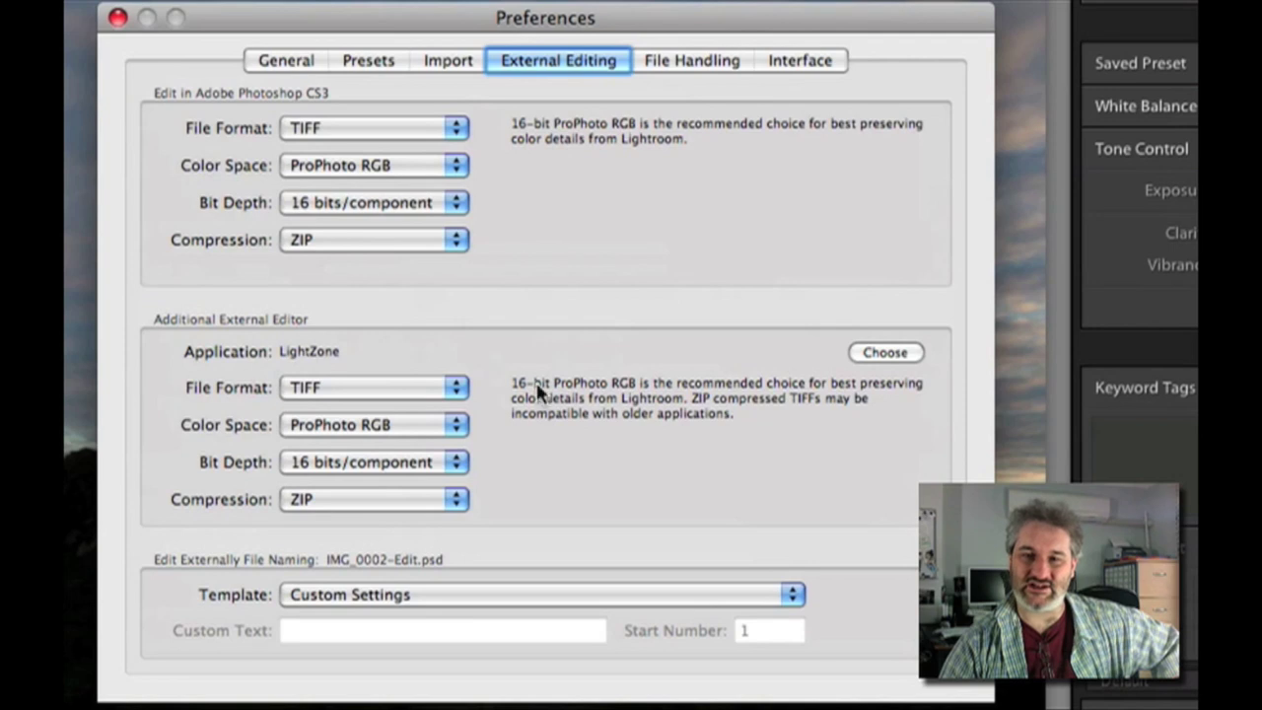
Keep LightZone as the additional external editor without choosing another application.
{"action": "left_click", "coordinate": [888, 355]}
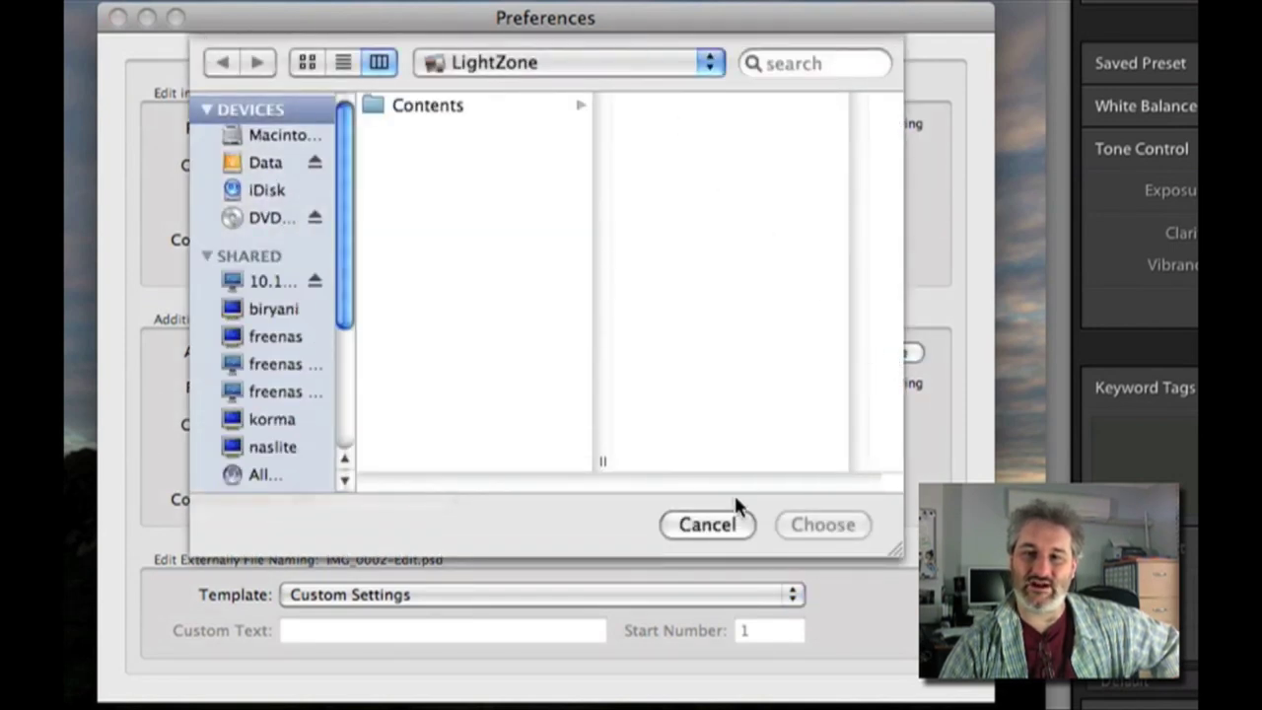
{"action": "scroll", "coordinate": [332, 256], "scroll_direction": "down", "scroll_amount": 5}
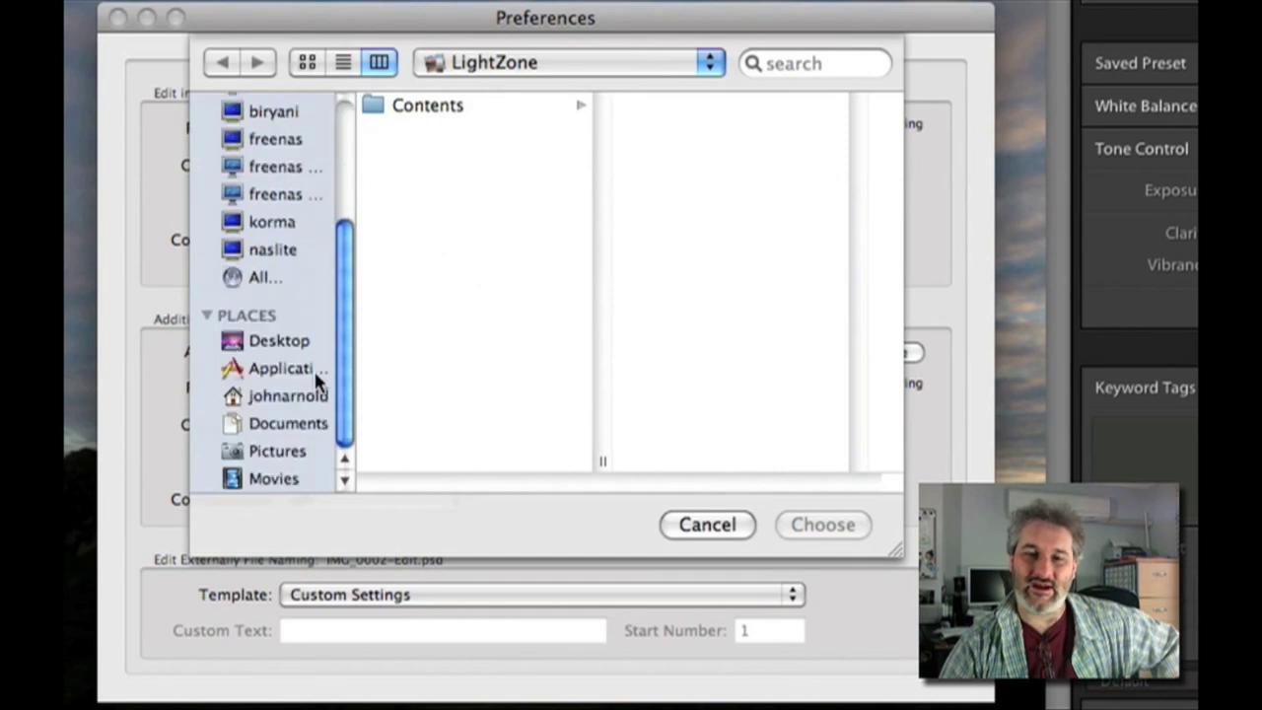
{"action": "left_click", "coordinate": [289, 367]}
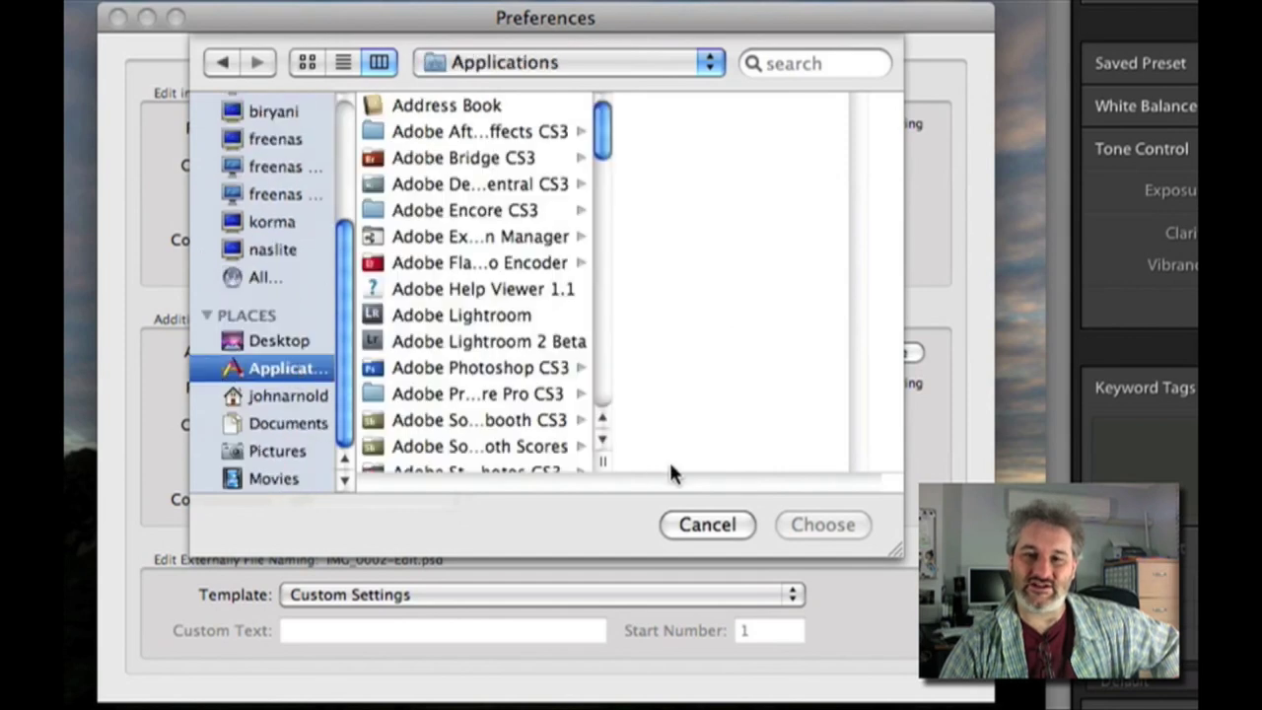
{"action": "left_click", "coordinate": [726, 527]}
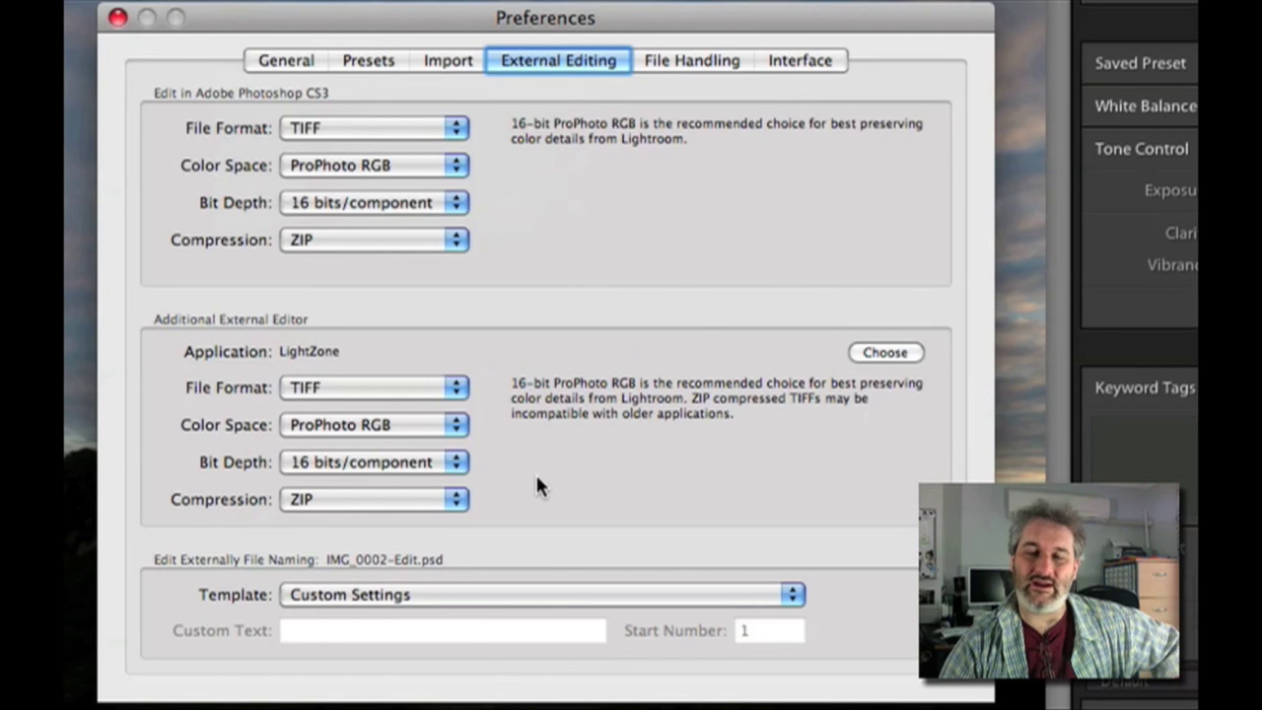
Keep TIFF, ProPhoto RGB, 16 bits/component and ZIP compression for the additional editor.
{"action": "left_click", "coordinate": [458, 394]}
{"action": "left_click", "coordinate": [460, 389]}
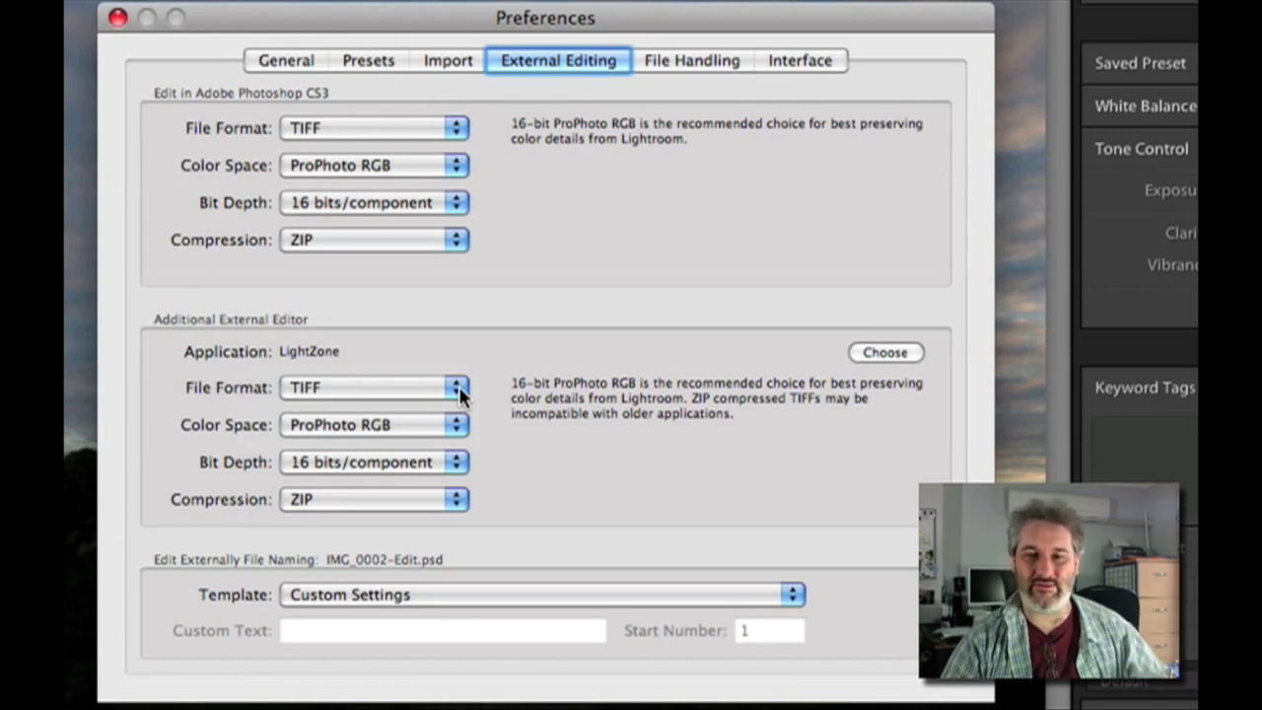
{"action": "left_click", "coordinate": [463, 432]}
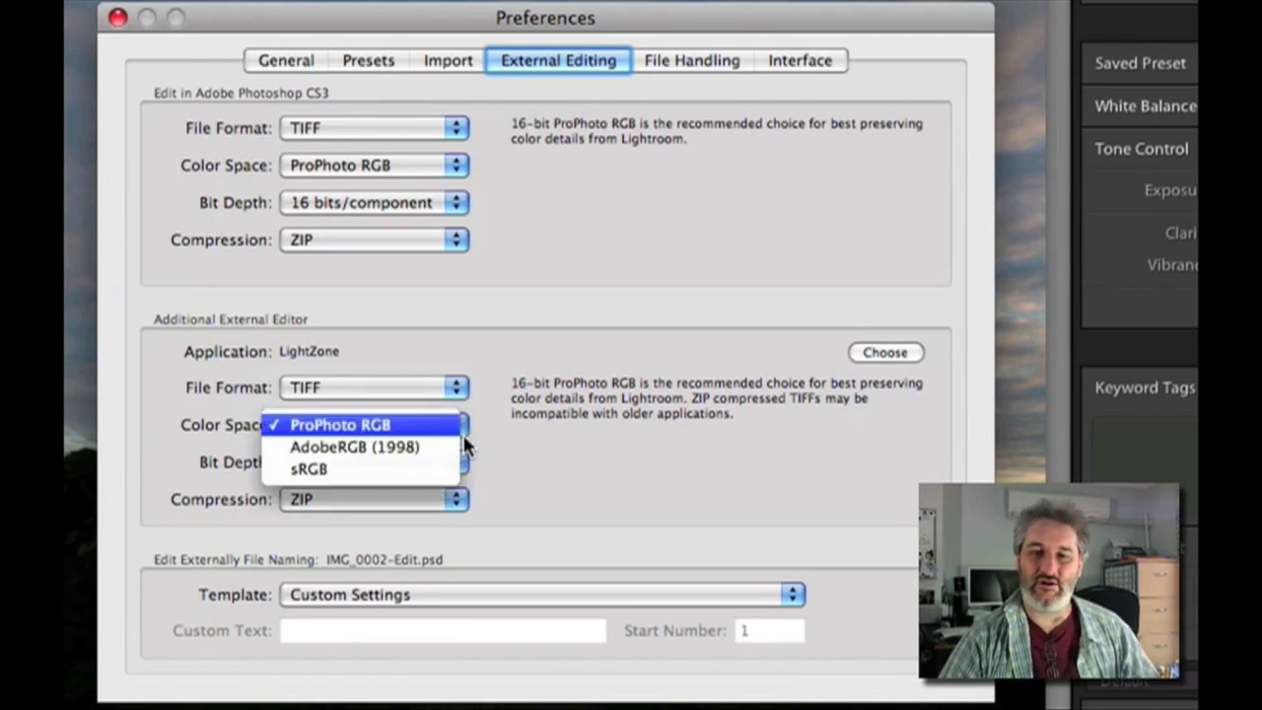
{"action": "left_click", "coordinate": [483, 432]}
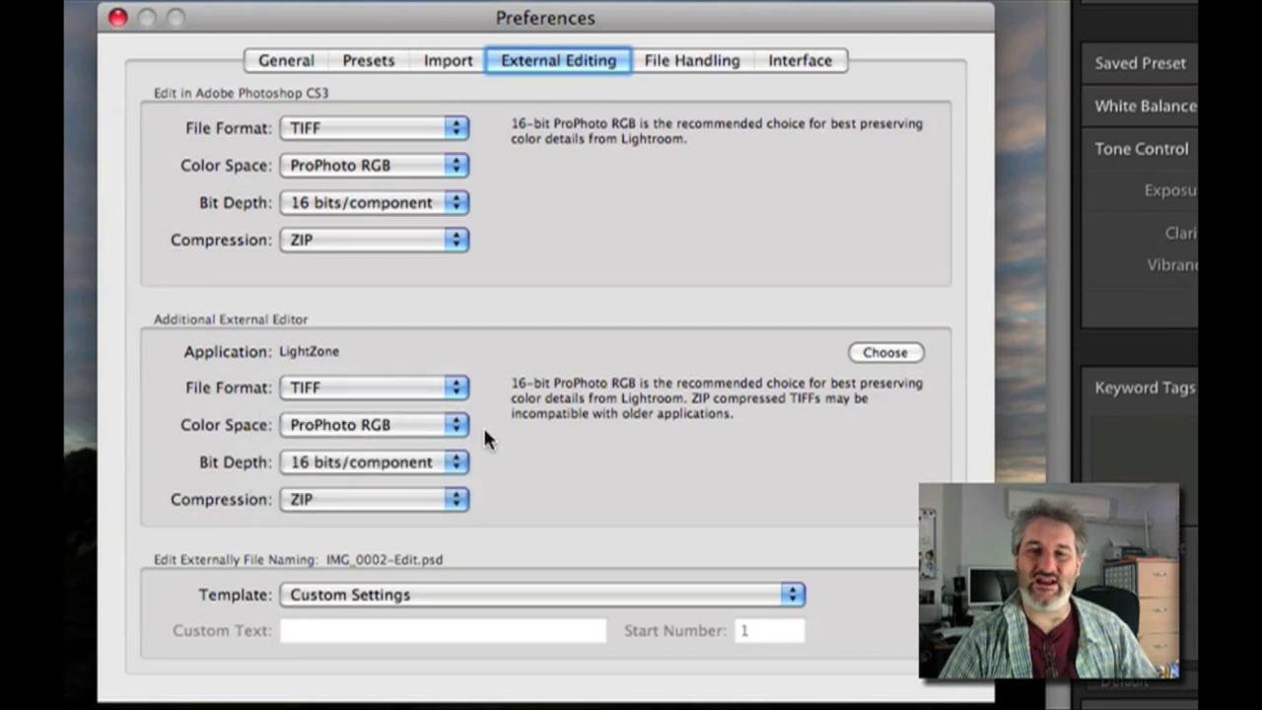
{"action": "left_click", "coordinate": [458, 432]}
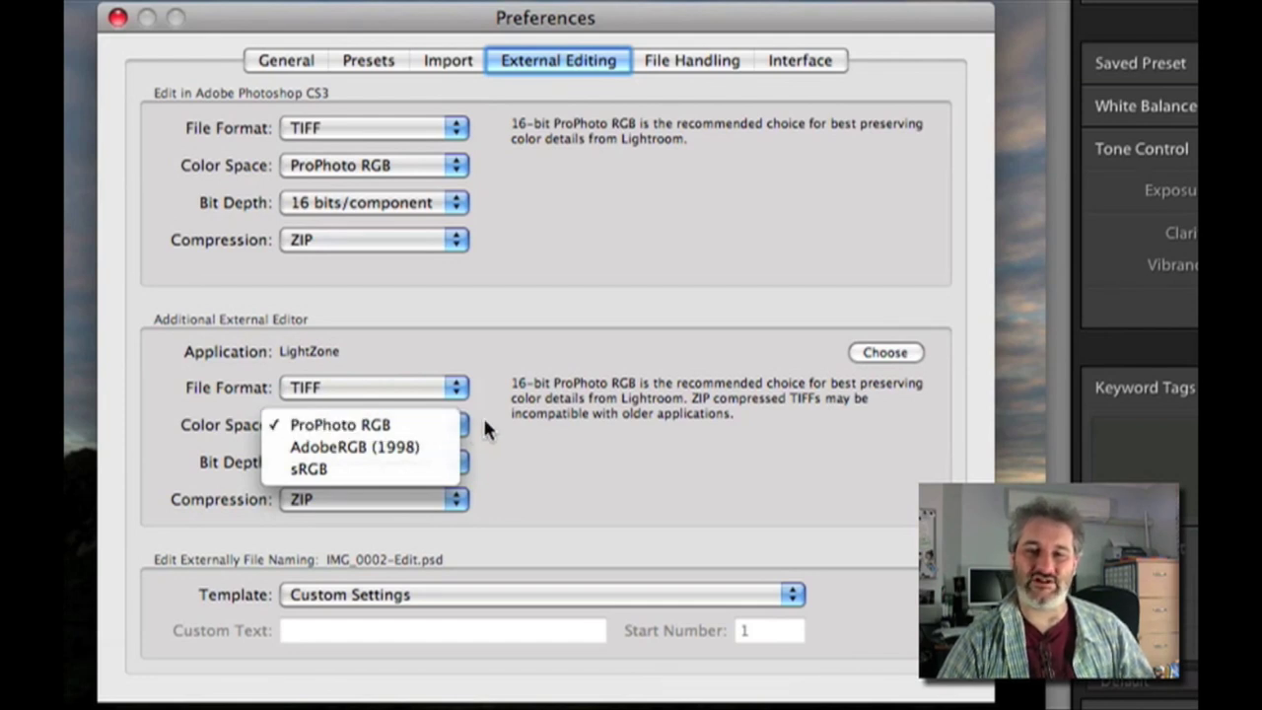
{"action": "left_click", "coordinate": [460, 456]}
{"action": "left_click", "coordinate": [454, 462]}
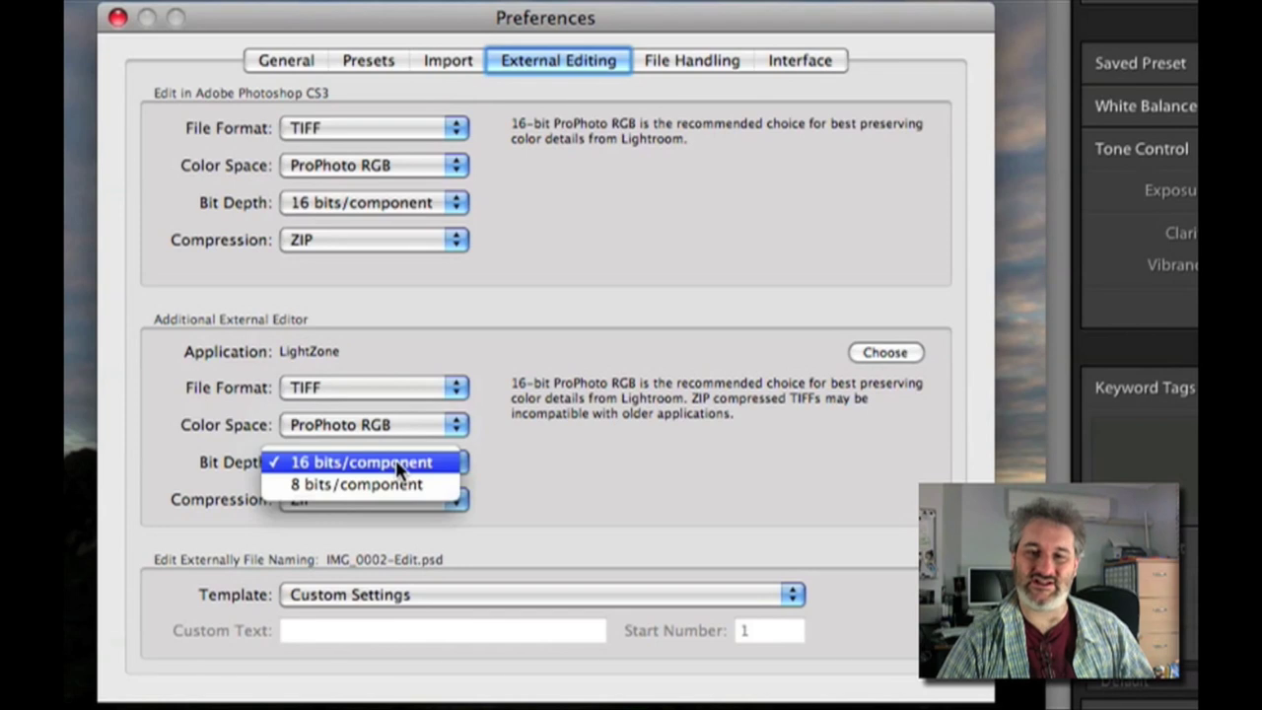
{"action": "left_click", "coordinate": [499, 472]}
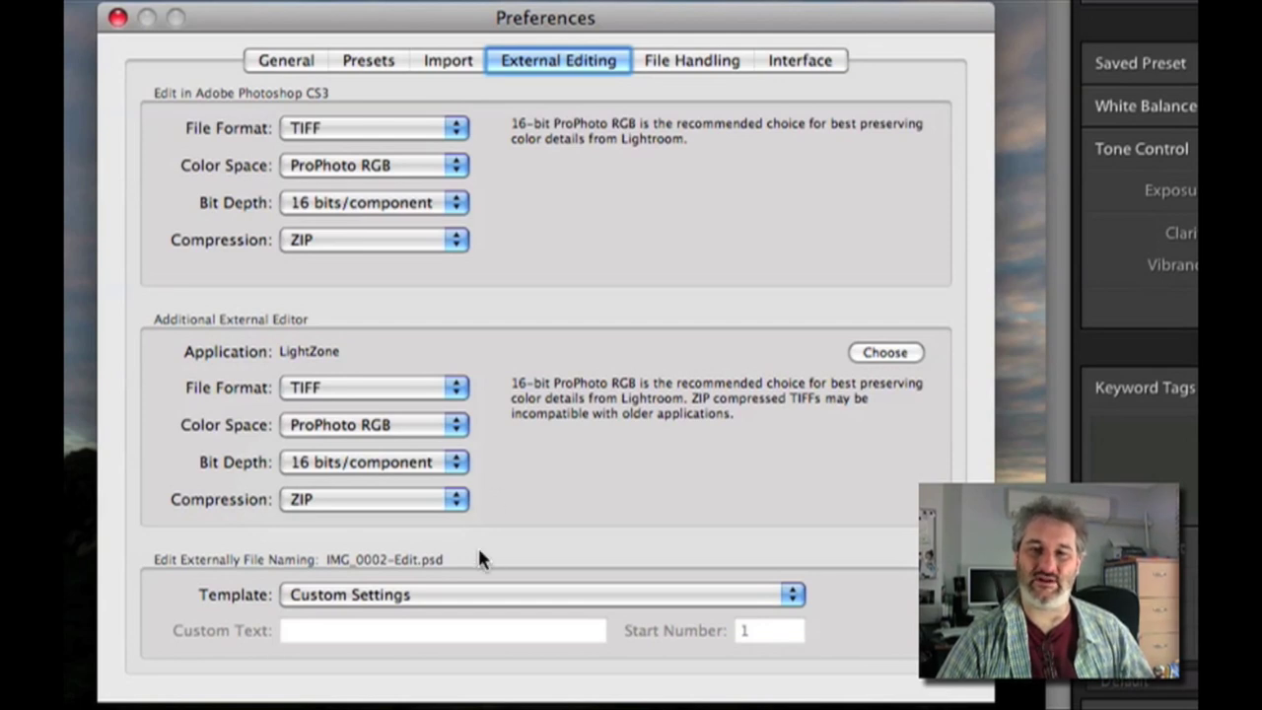
{"action": "left_click", "coordinate": [452, 506]}
{"action": "left_click", "coordinate": [452, 508]}
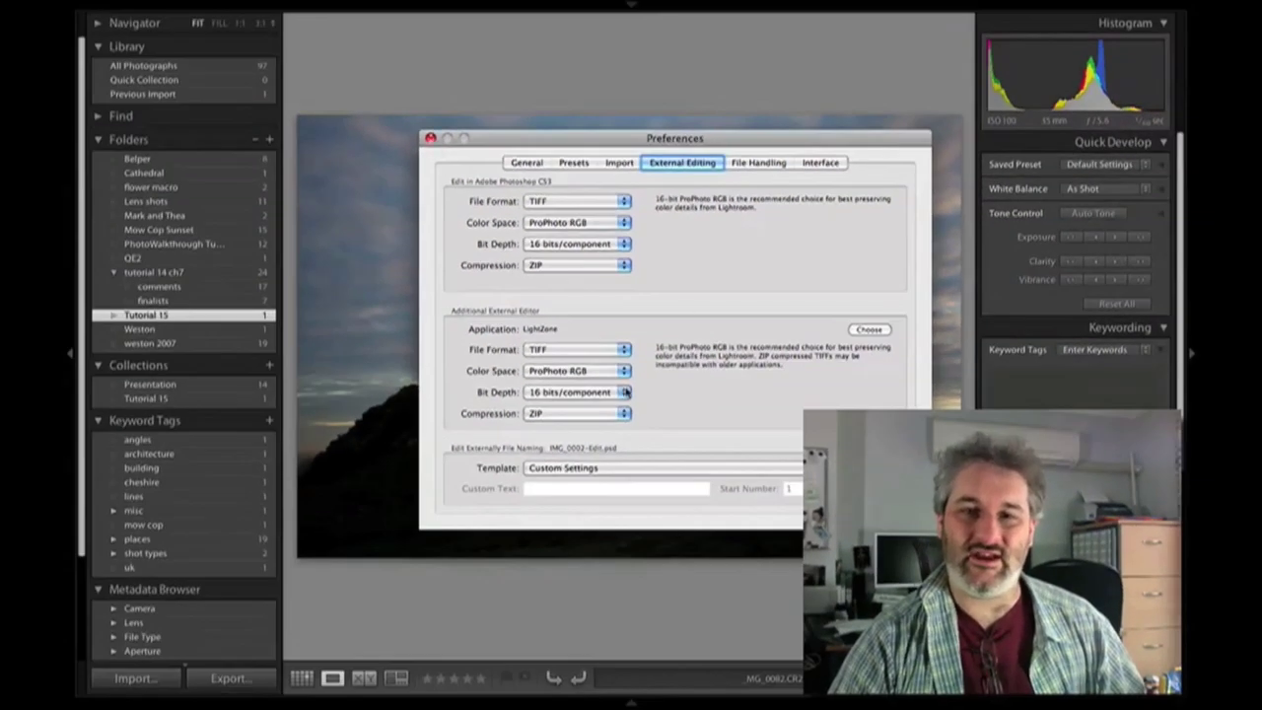
Close Preferences and send the castle photo to LightZone with Edit in LightZone.
{"action": "left_click", "coordinate": [431, 138]}
{"action": "left_click", "coordinate": [633, 702]}
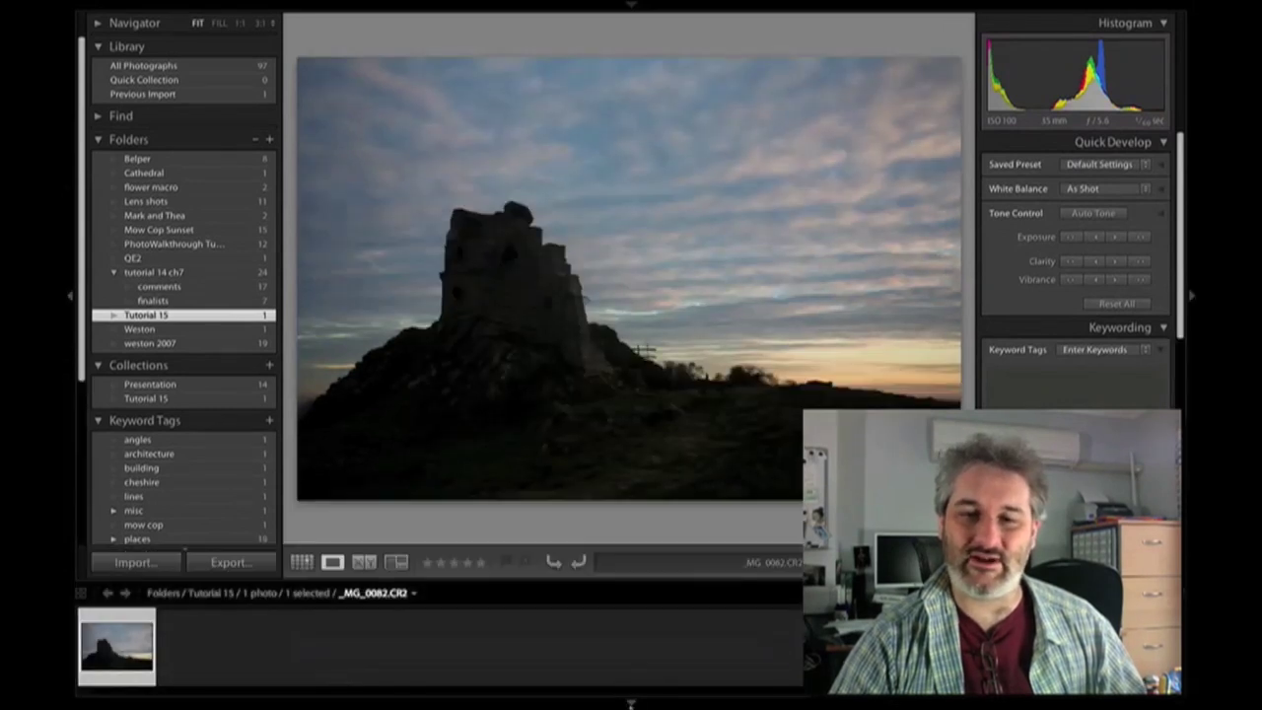
{"action": "right_click", "coordinate": [148, 655]}
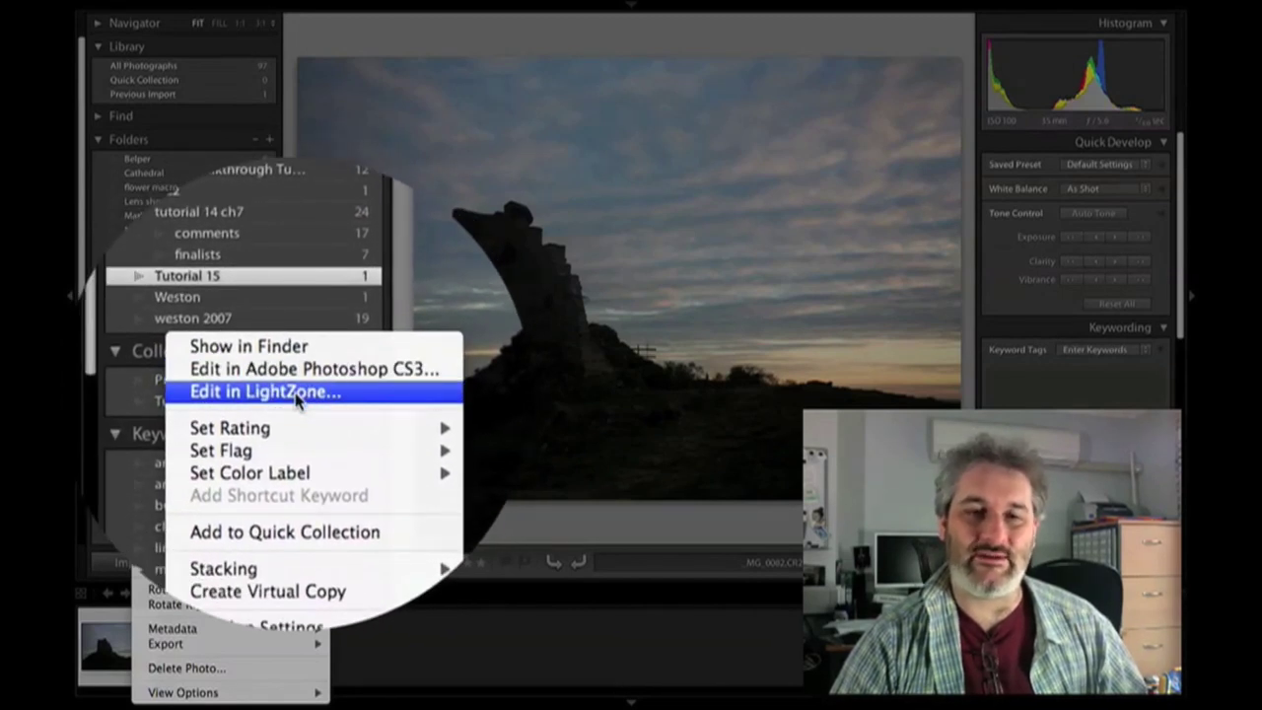
{"action": "left_click", "coordinate": [296, 392]}
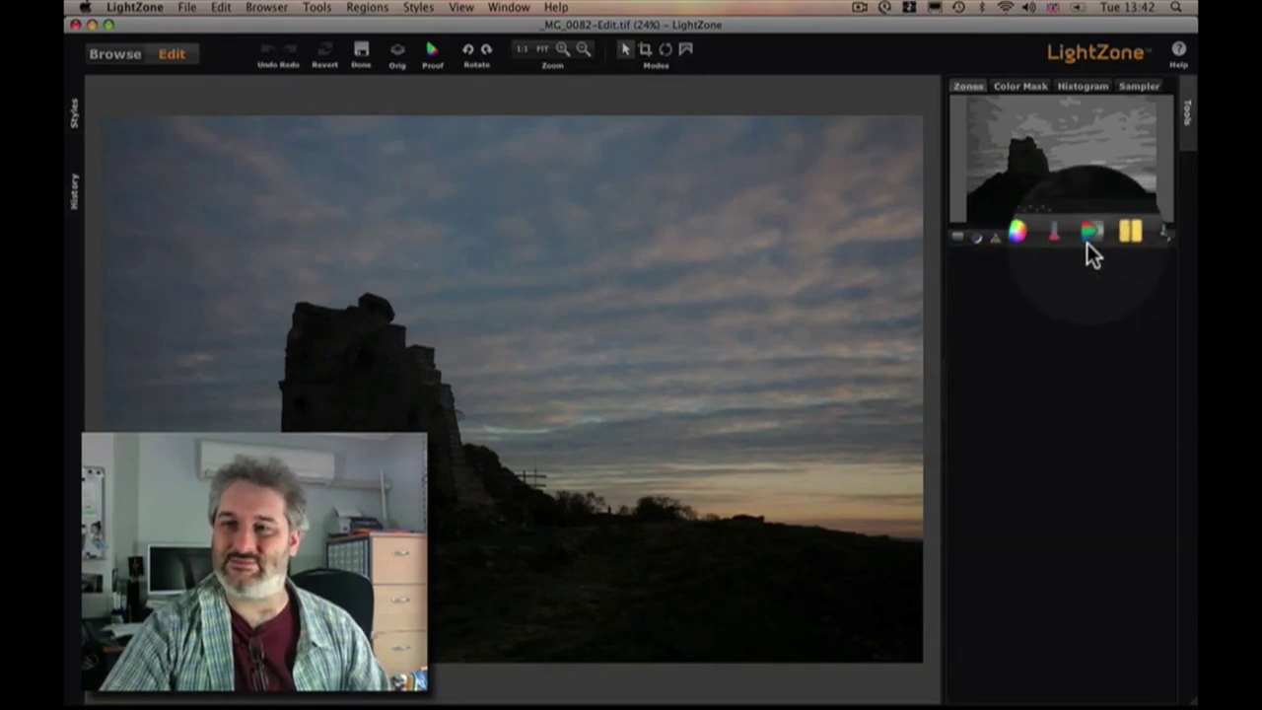
{"action": "left_click", "coordinate": [1108, 242]}
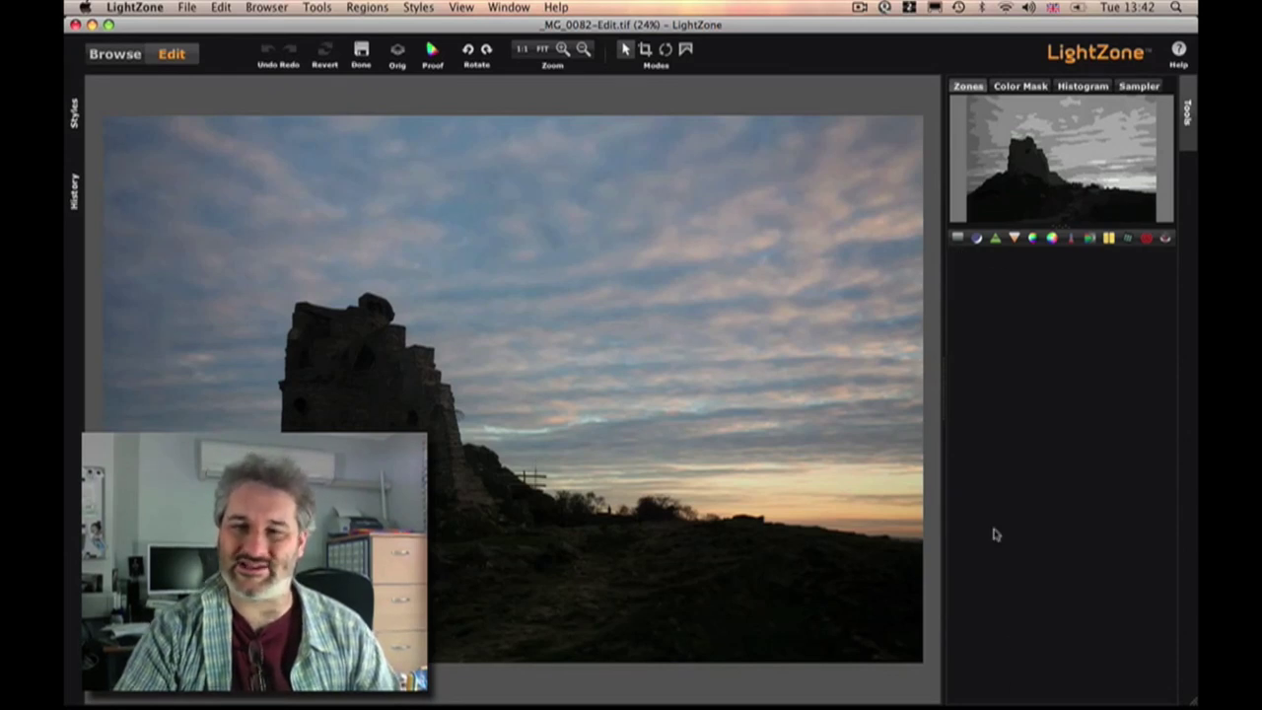
Toggle Orig to compare the castle photo with its unedited original.
{"action": "left_click", "coordinate": [398, 62]}
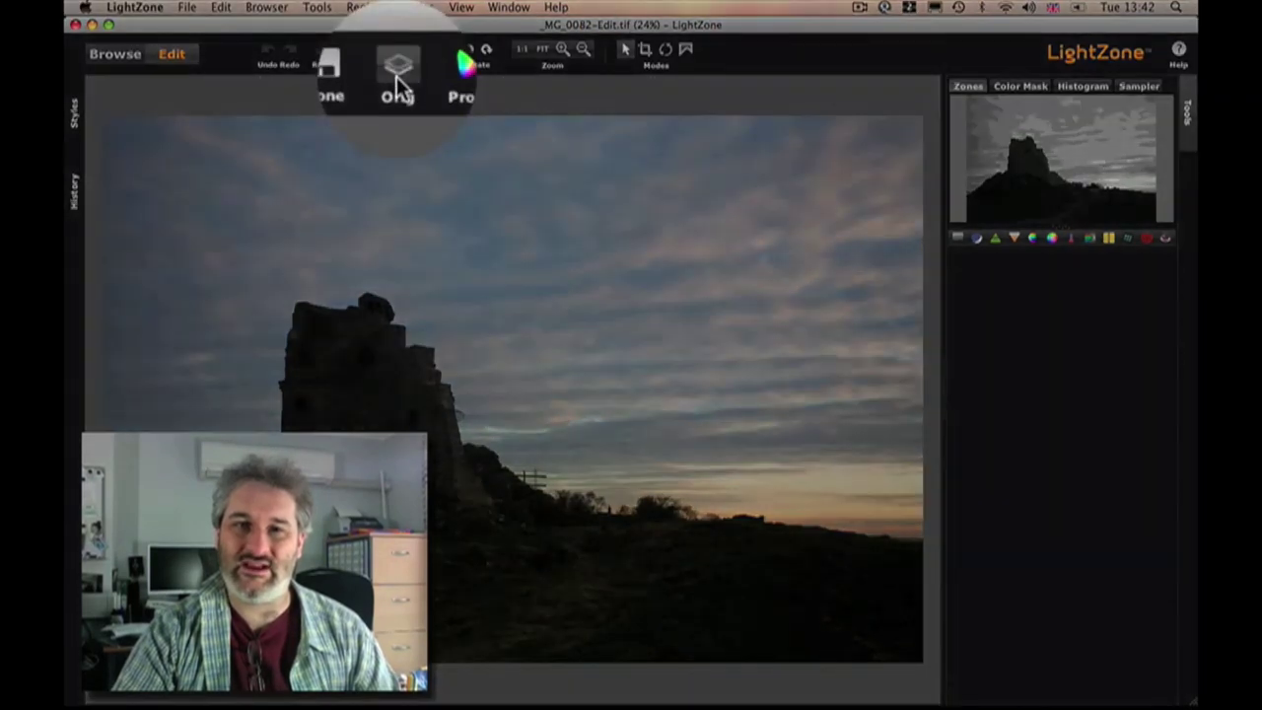
{"action": "left_click", "coordinate": [397, 62]}
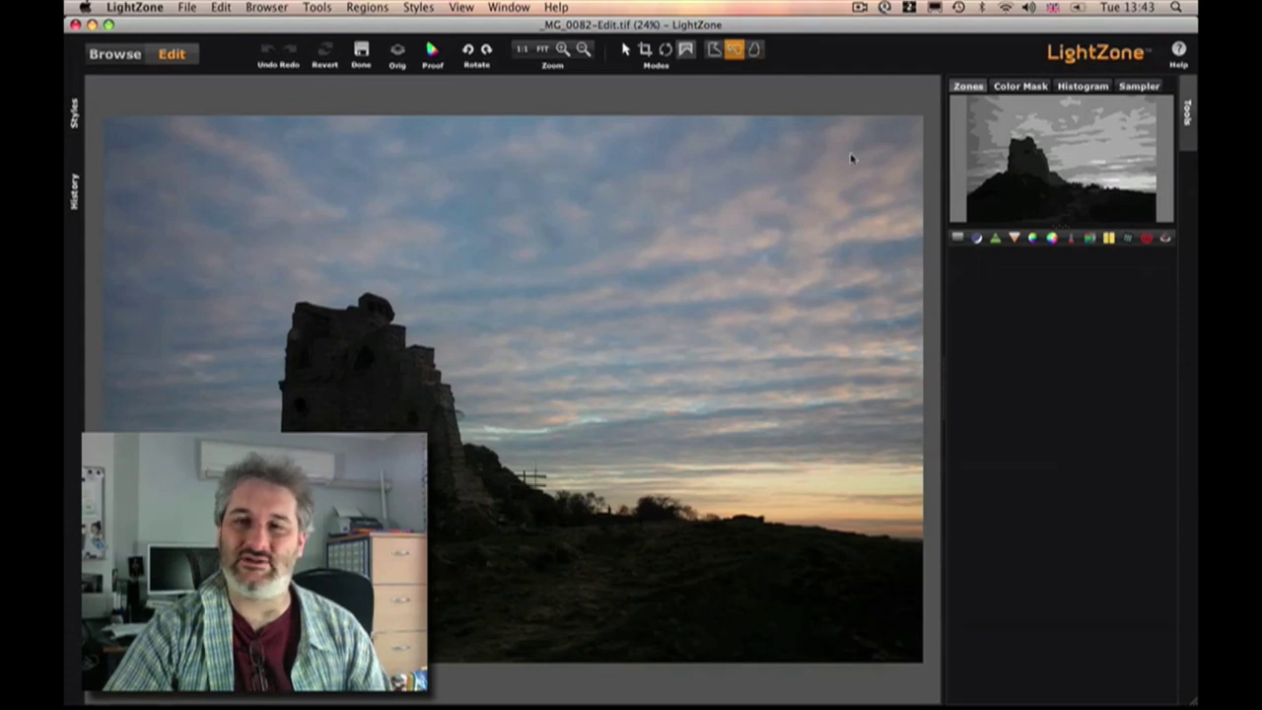
Return to the arrow mode and add a ZoneMapper tool to the castle photo.
{"action": "left_click", "coordinate": [627, 49]}
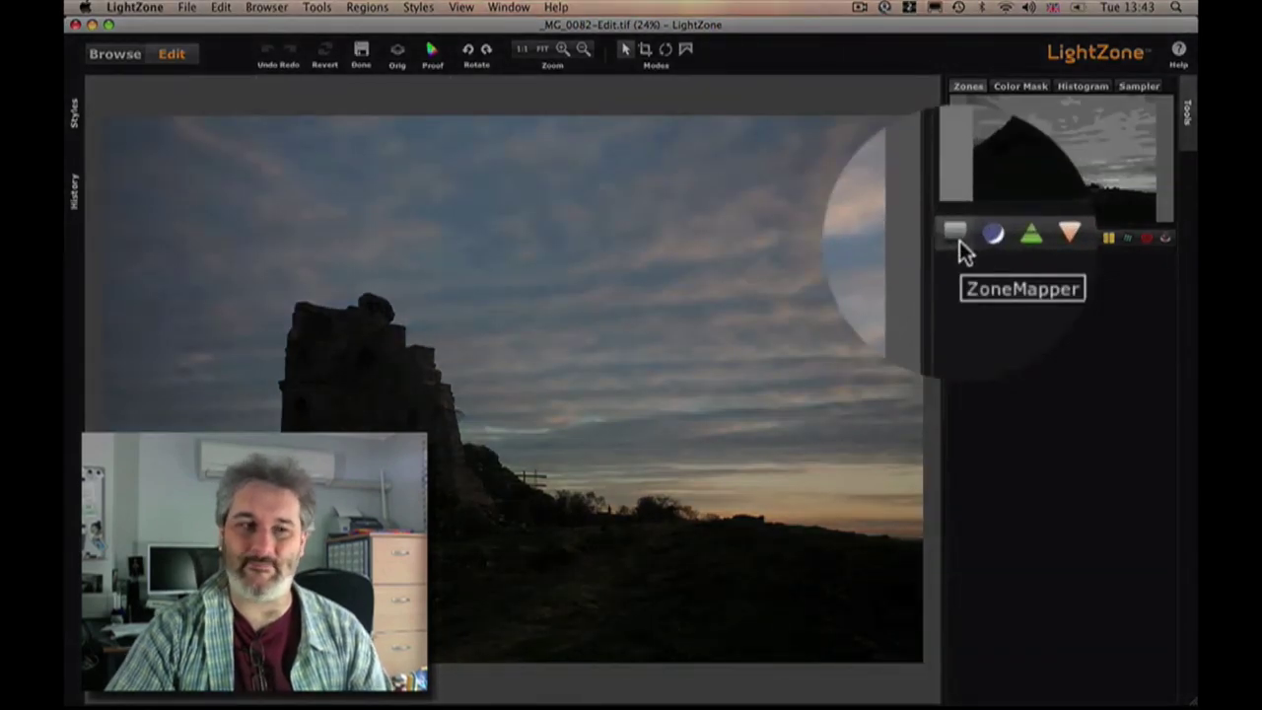
{"action": "left_click", "coordinate": [956, 236]}
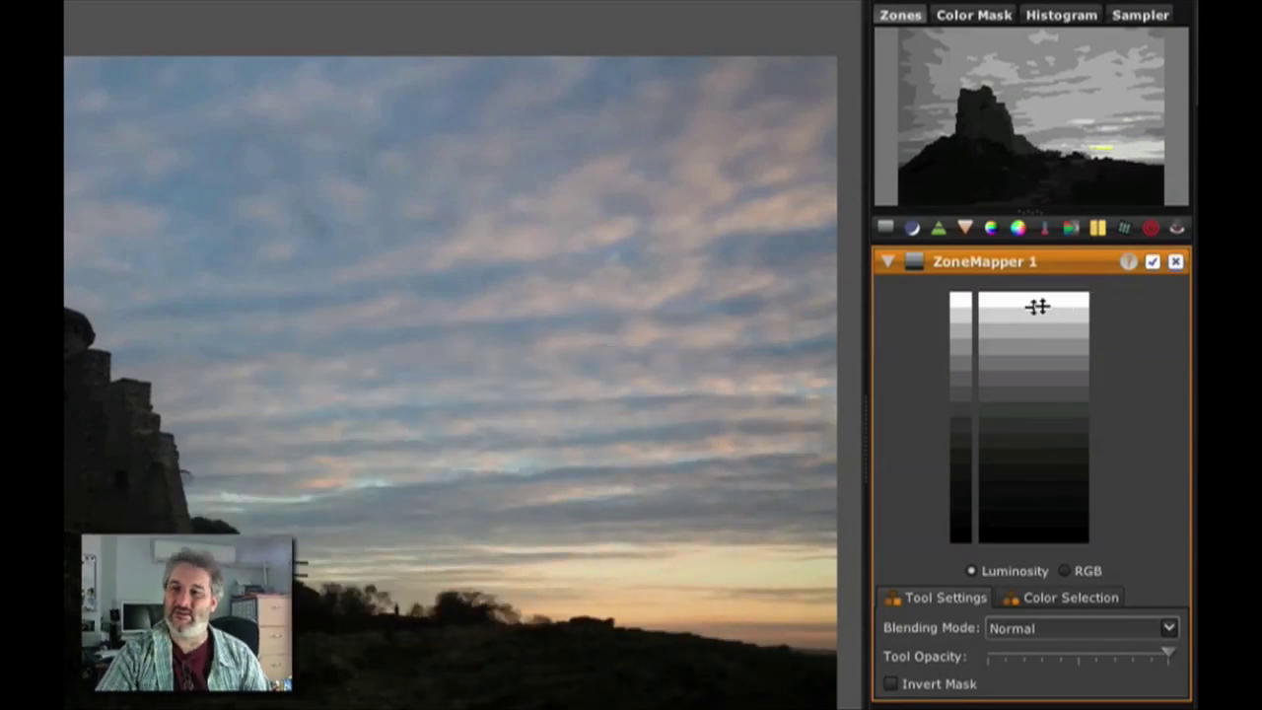
Lift the brightest zone slightly, then toggle ZoneMapper 1 off and on to compare.
{"action": "left_click_drag", "start_coordinate": [1037, 306], "coordinate": [1037, 296]}
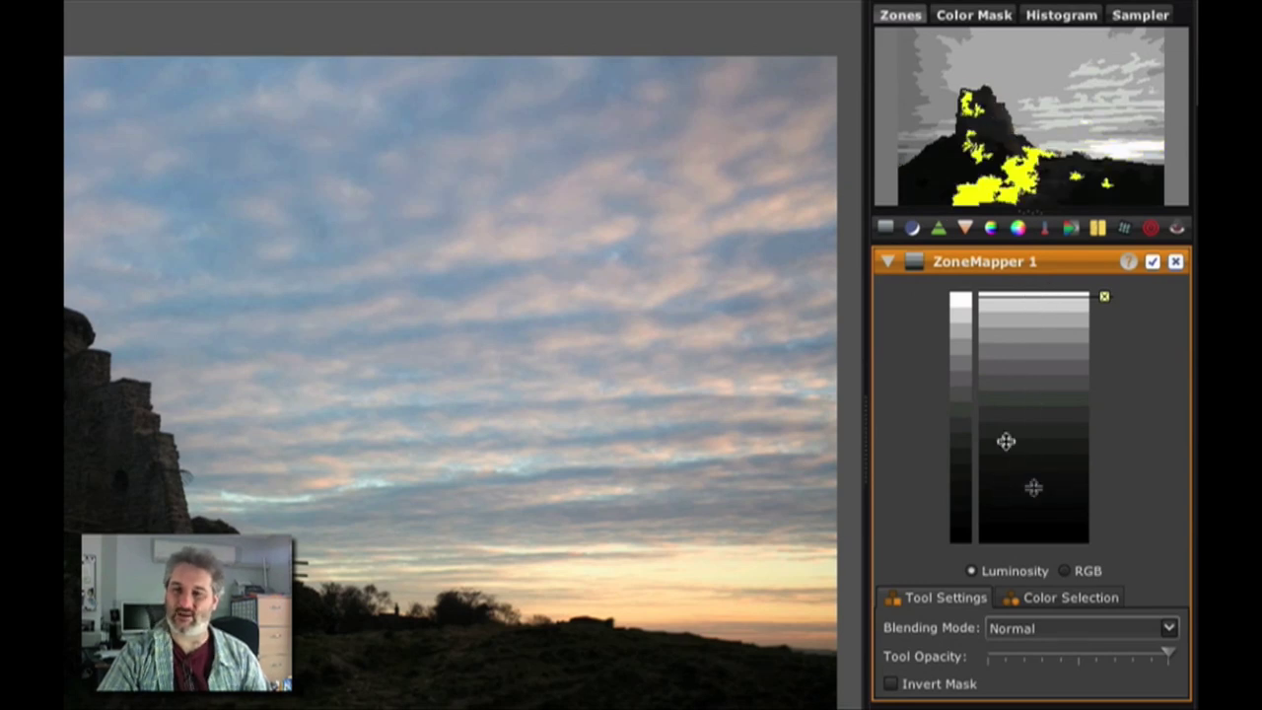
{"action": "left_click", "coordinate": [1153, 271]}
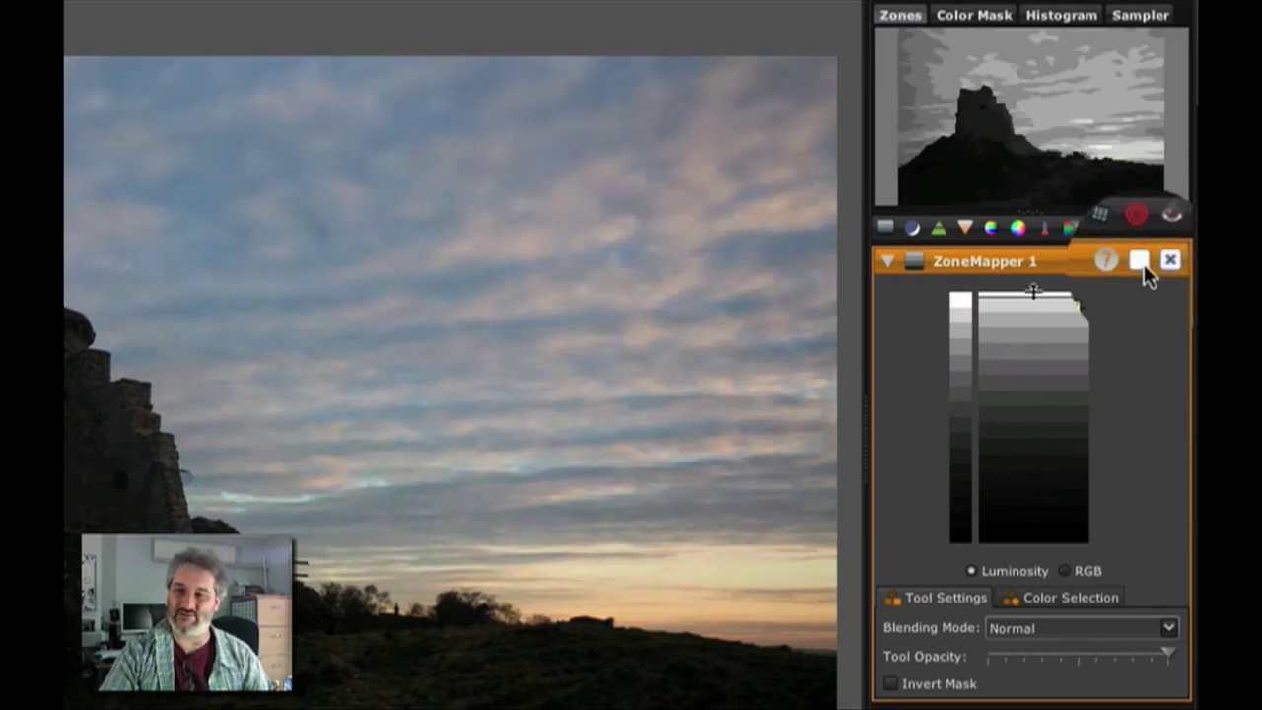
{"action": "left_click", "coordinate": [1148, 274]}
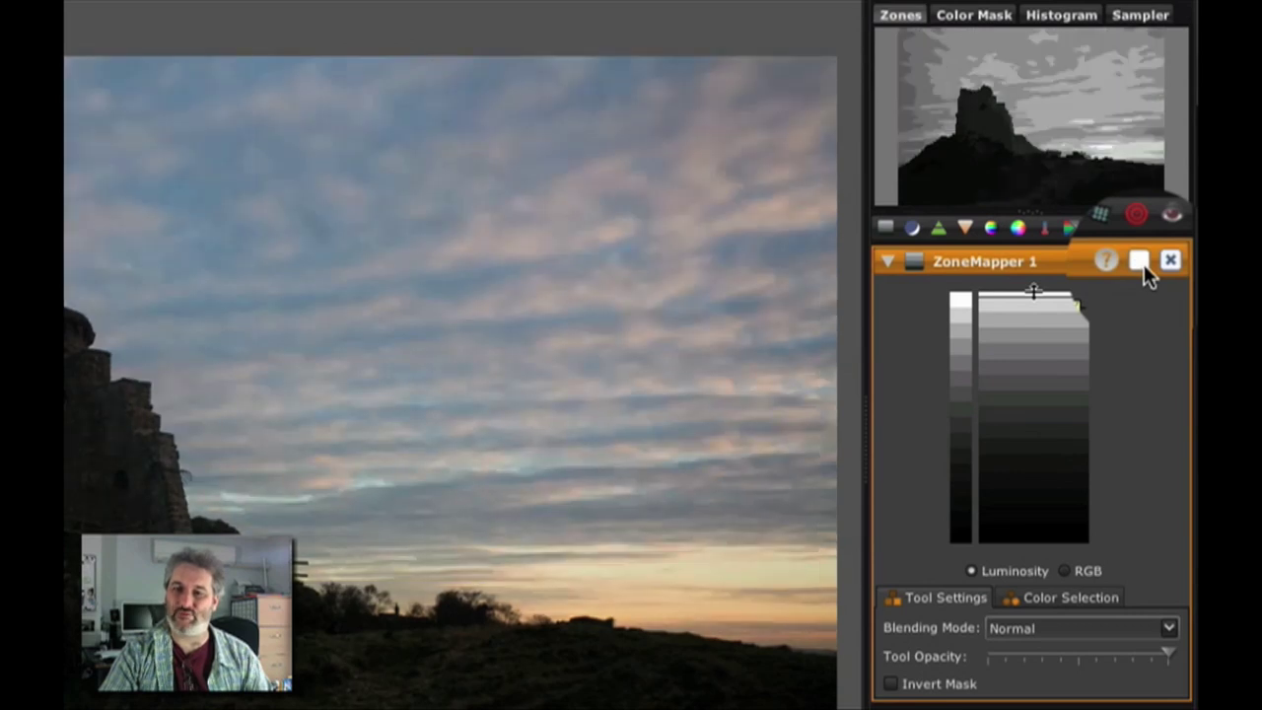
{"action": "left_click", "coordinate": [1143, 266]}
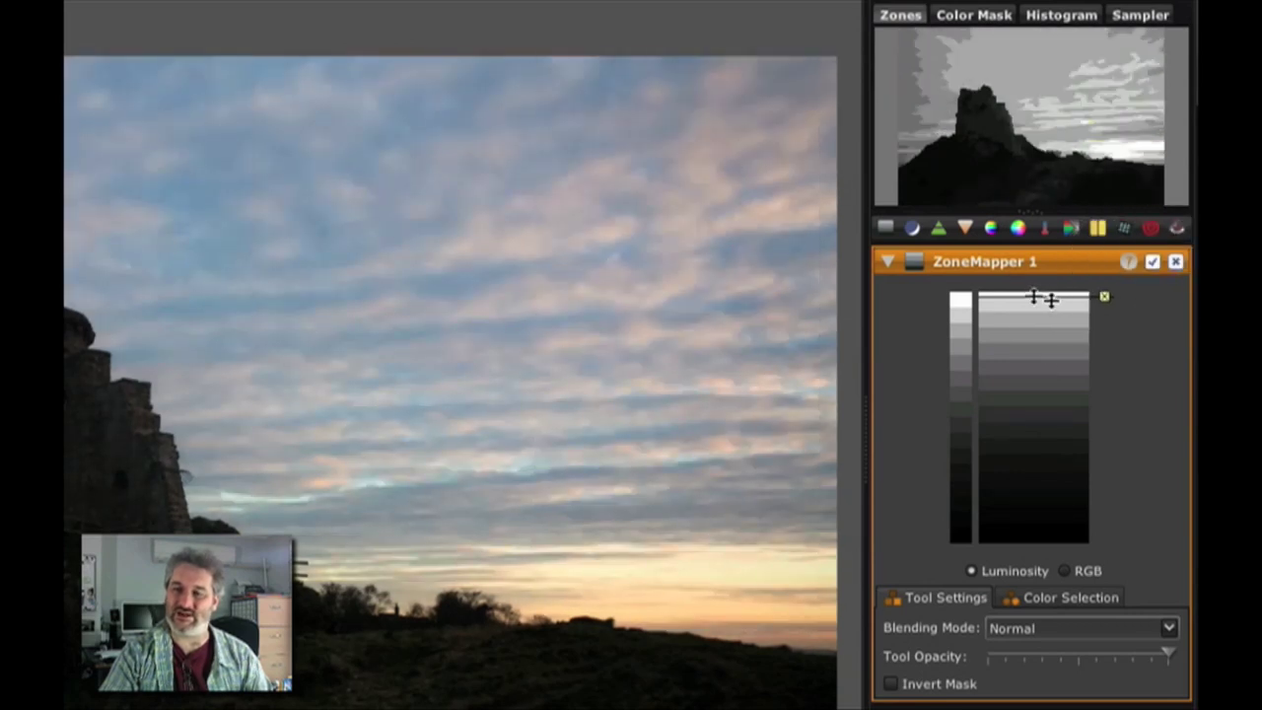
Add a control point in the dark zones and raise it to lighten the shadows.
{"action": "left_click", "coordinate": [1033, 487]}
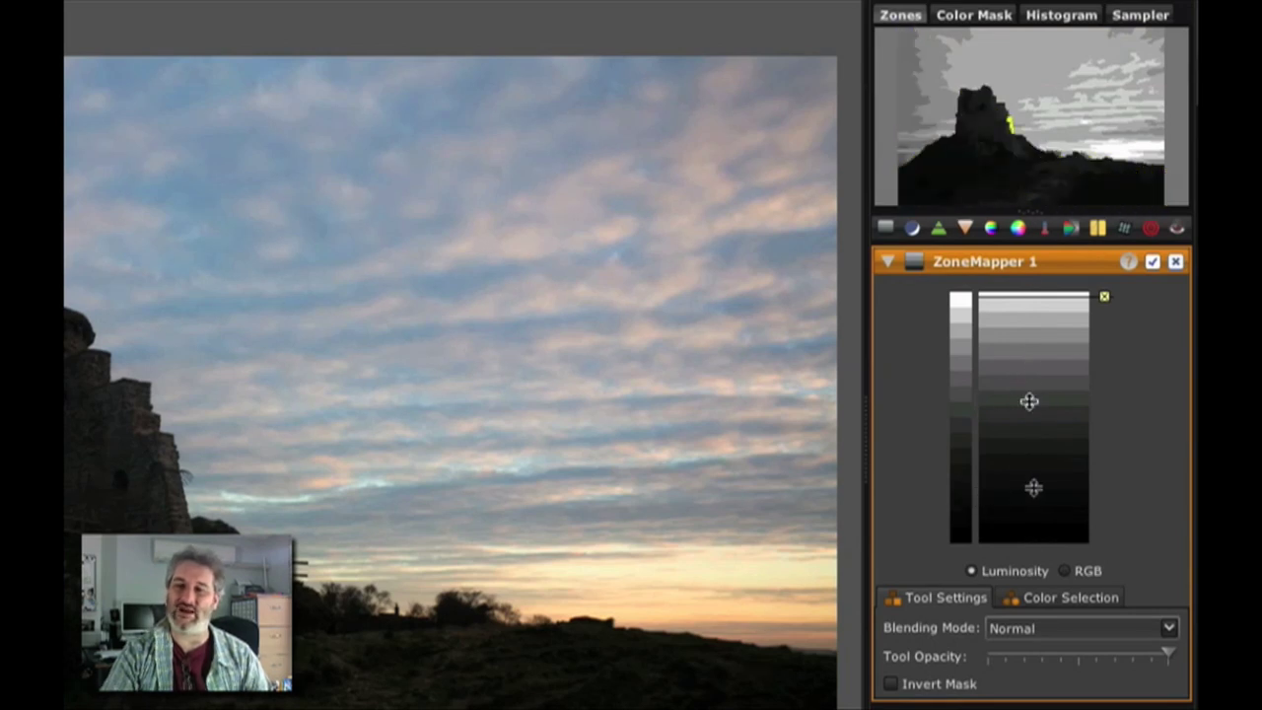
{"action": "mouse_move", "coordinate": [1032, 400]}
{"action": "left_mouse_down"}
{"action": "mouse_move", "coordinate": [1039, 332]}
{"action": "mouse_move", "coordinate": [1033, 350]}
{"action": "left_mouse_up"}
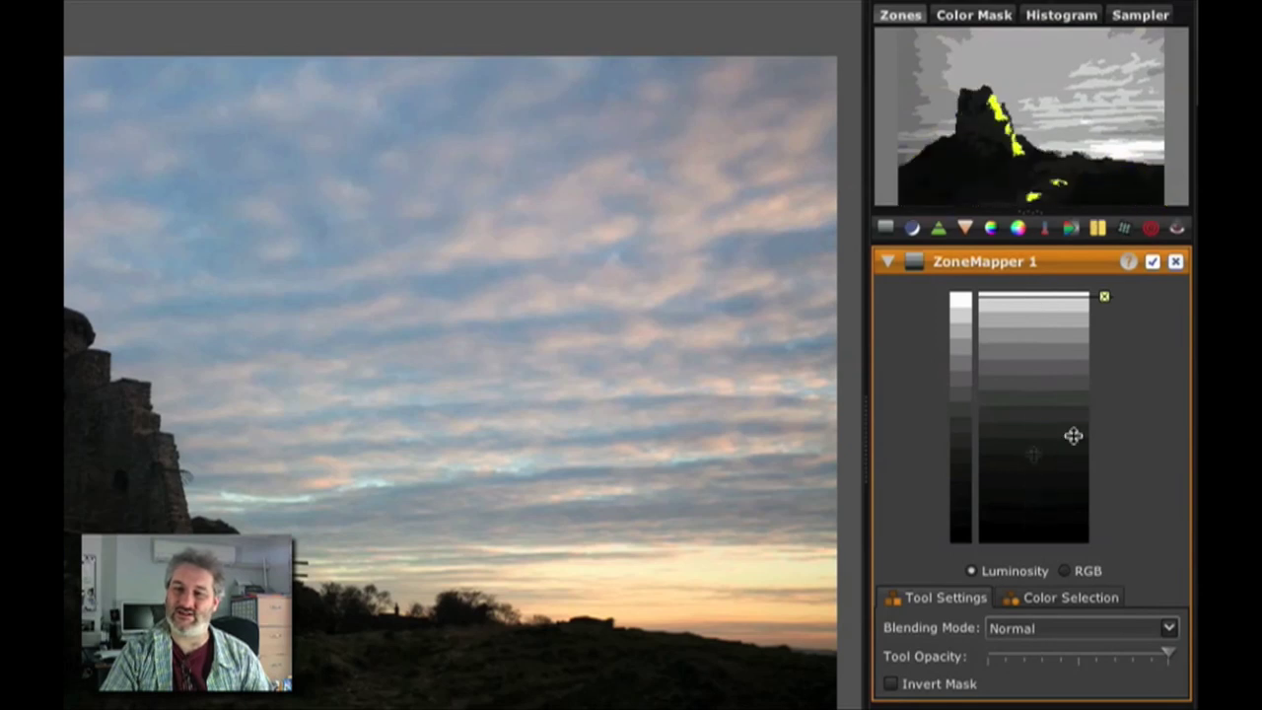
{"action": "left_click_drag", "start_coordinate": [1081, 329], "coordinate": [1068, 303]}
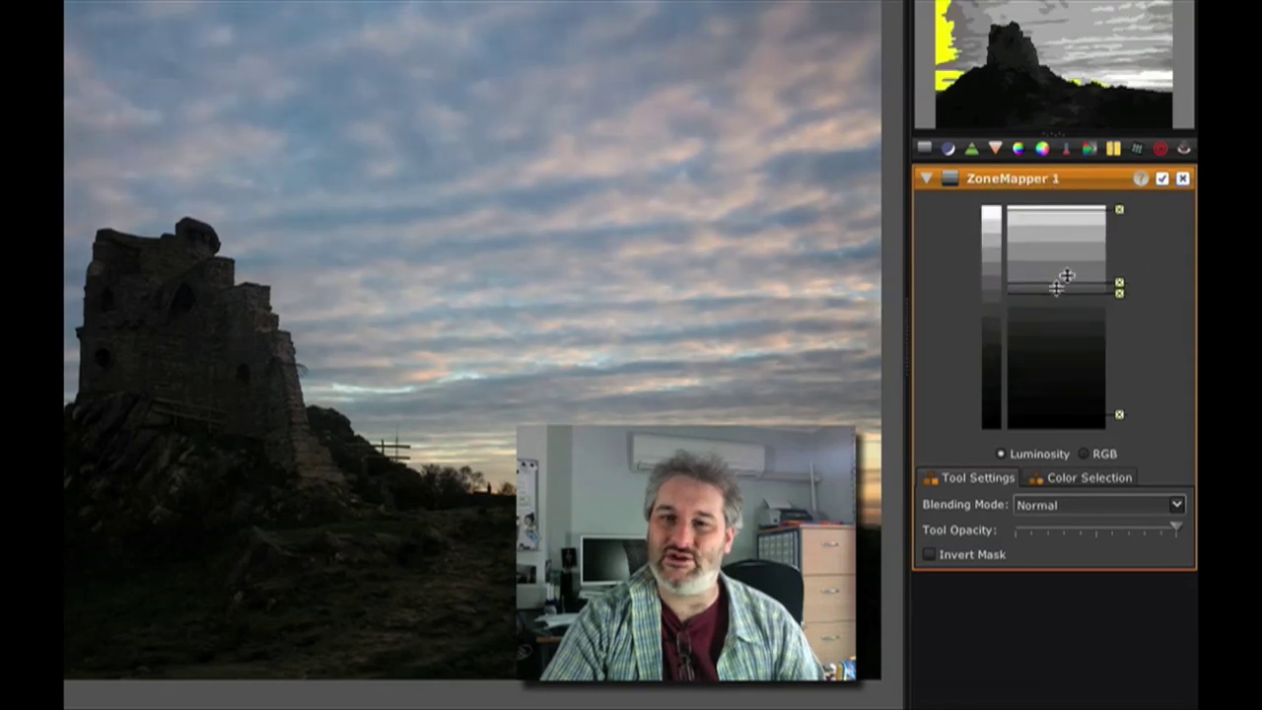
Toggle ZoneMapper 1 off and on to compare the photo before and after the adjustment.
{"action": "left_click", "coordinate": [1161, 179]}
{"action": "left_click", "coordinate": [1162, 180]}
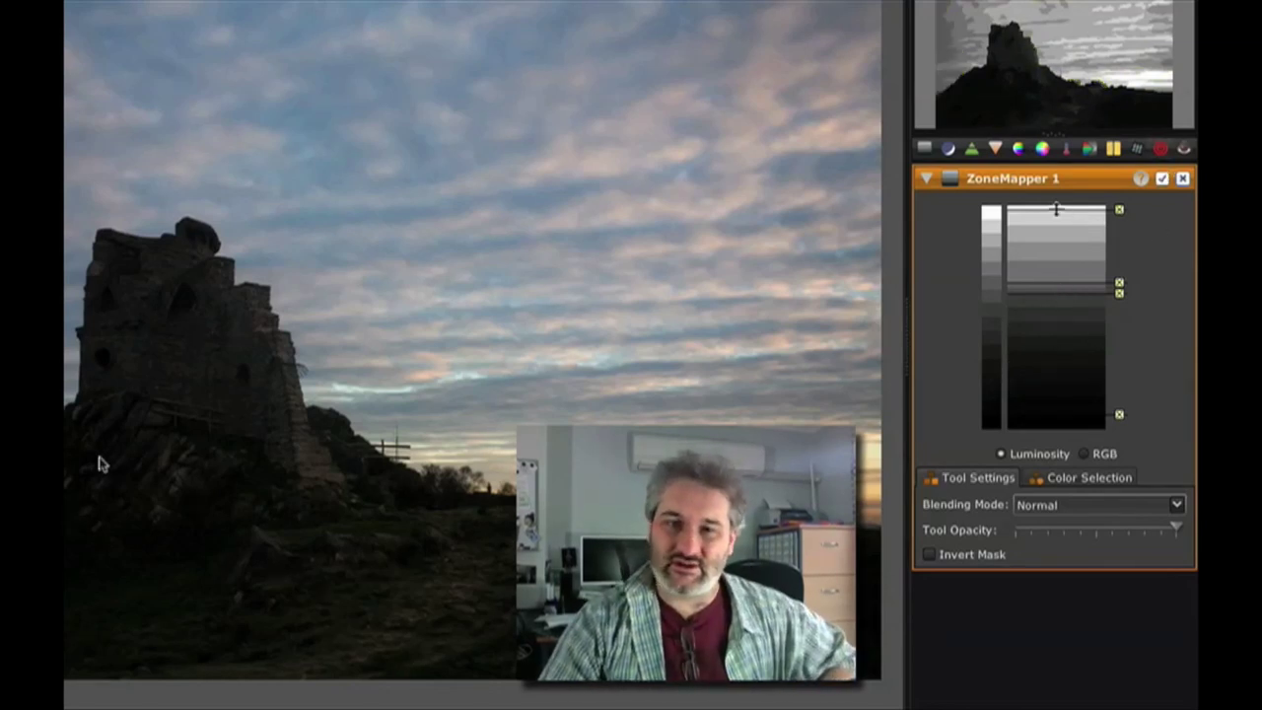
{"action": "left_click", "coordinate": [1145, 179]}
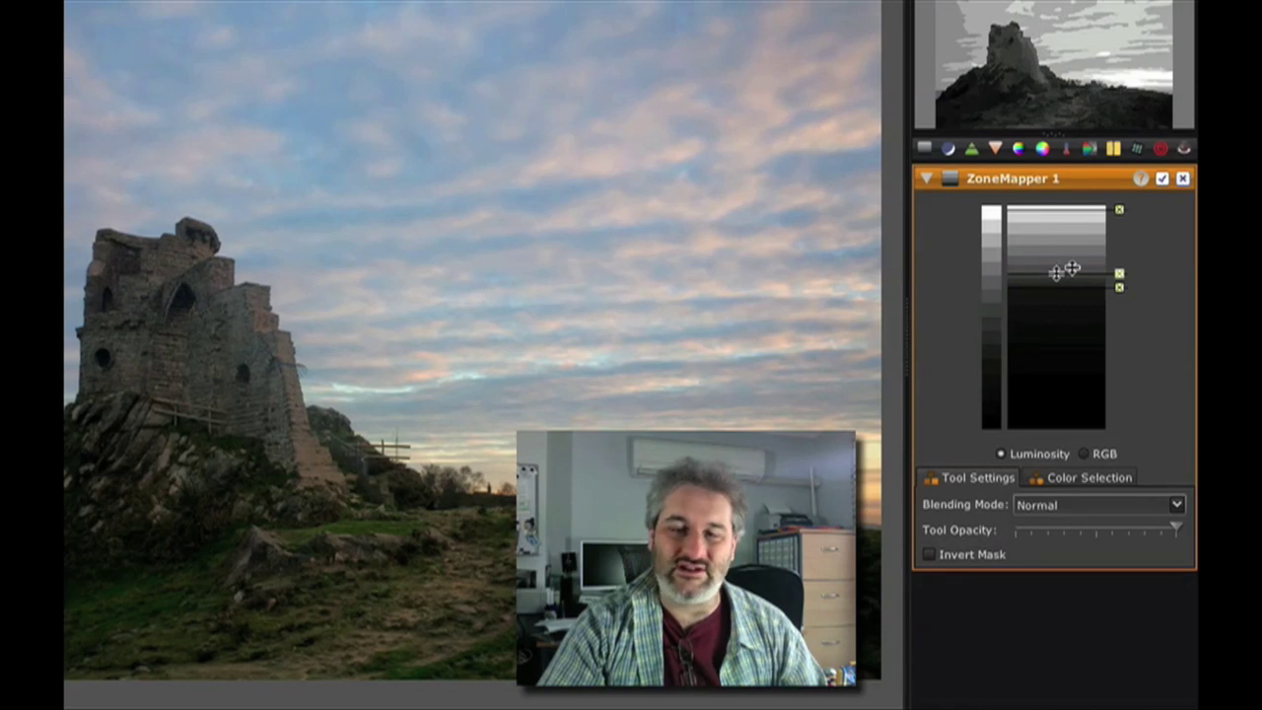
Toggle ZoneMapper 1 off and on to compare the brightened castle and hillside against the original.
{"action": "left_click", "coordinate": [1162, 178]}
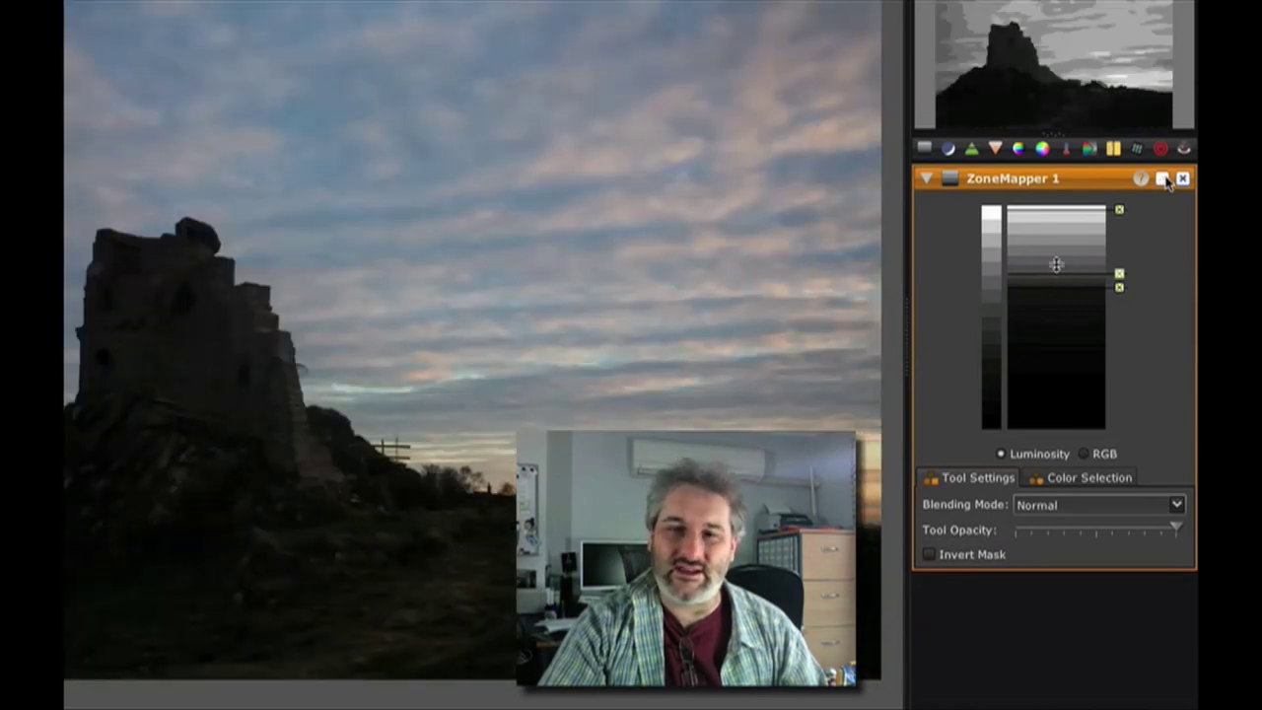
{"action": "left_click", "coordinate": [1163, 180]}
{"action": "left_click", "coordinate": [1164, 179]}
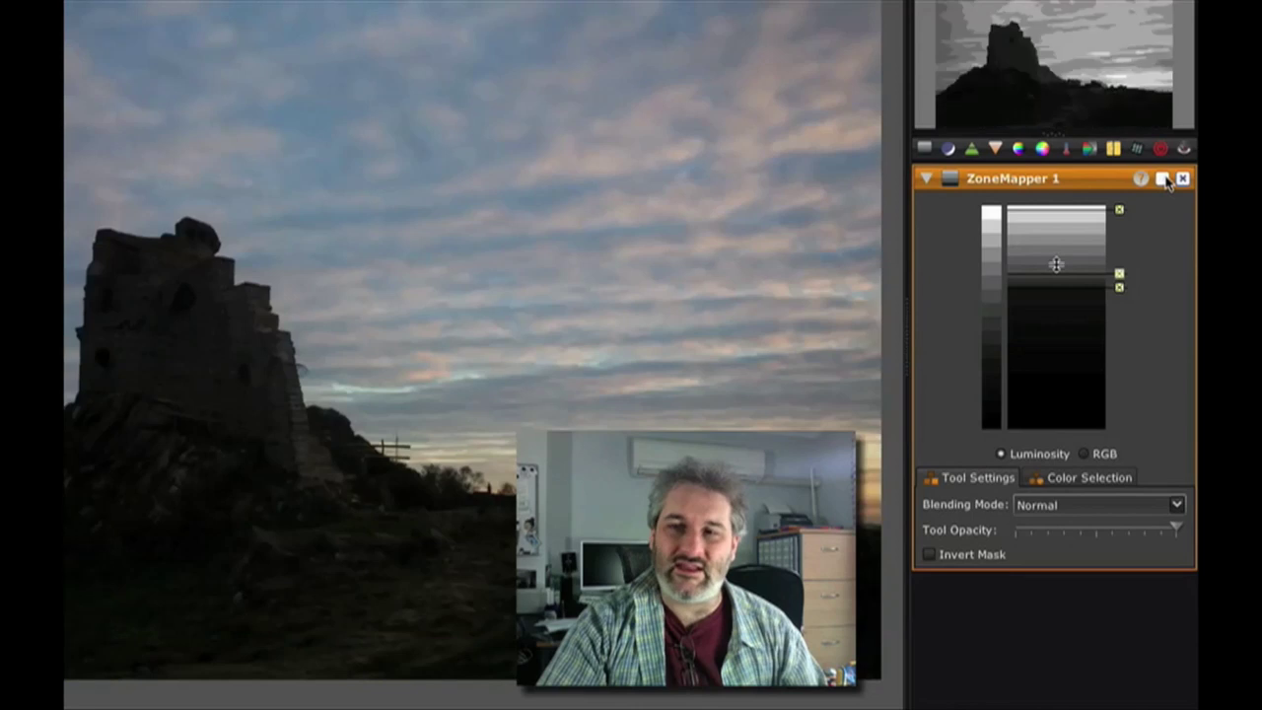
{"action": "left_click", "coordinate": [1163, 180]}
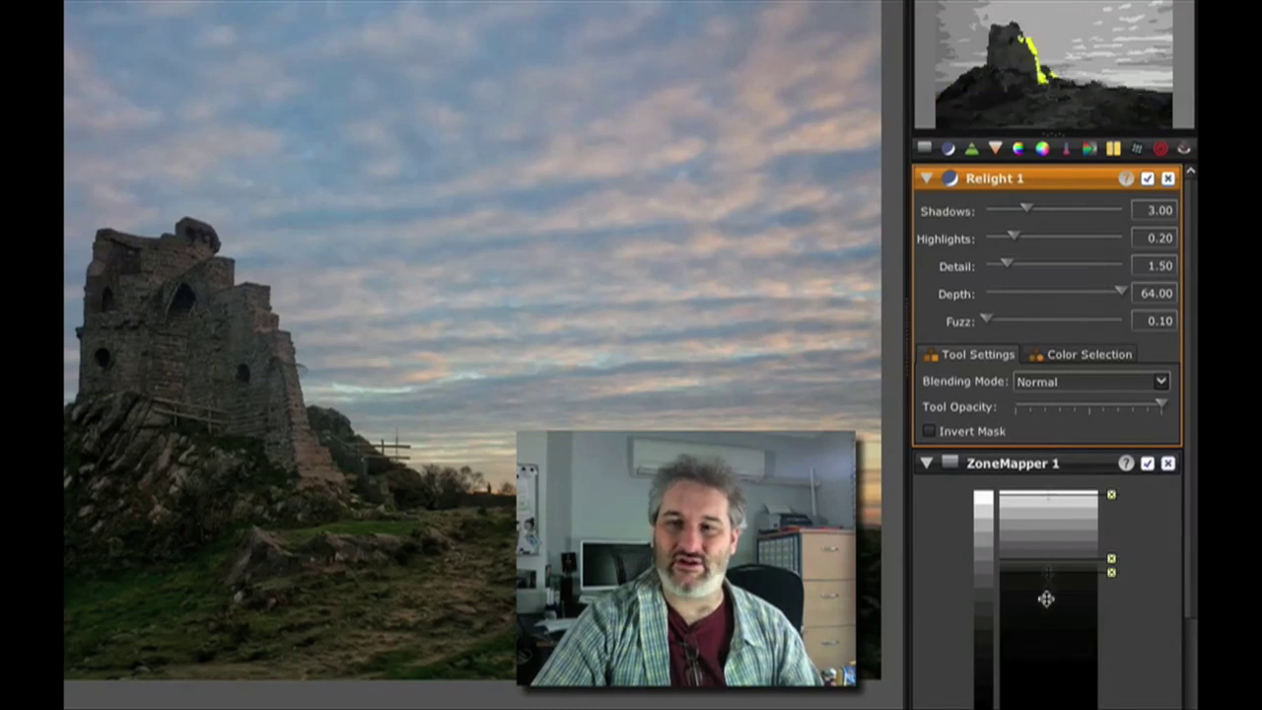
Collapse the ZoneMapper 1 settings panel beneath the new Relight 1 layer.
{"action": "left_click", "coordinate": [924, 467]}
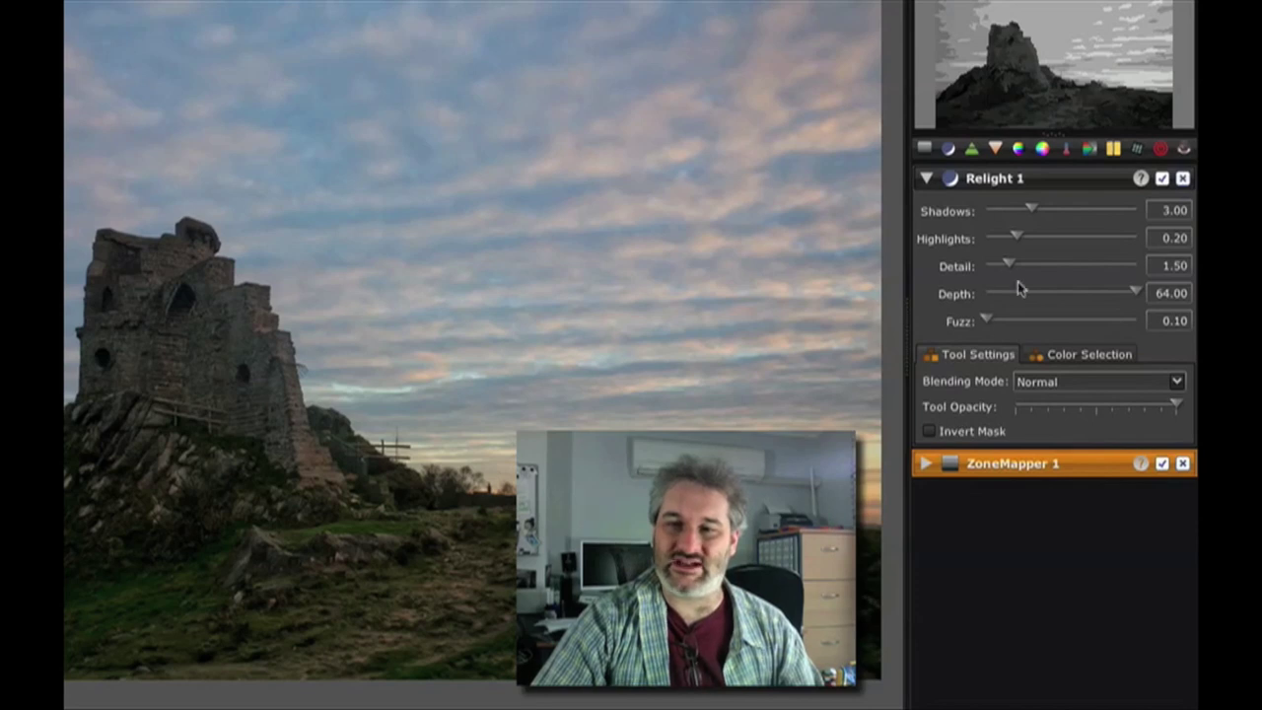
{"action": "left_click", "coordinate": [927, 179]}
{"action": "left_click", "coordinate": [926, 180]}
{"action": "left_click", "coordinate": [926, 180]}
{"action": "left_click", "coordinate": [926, 179]}
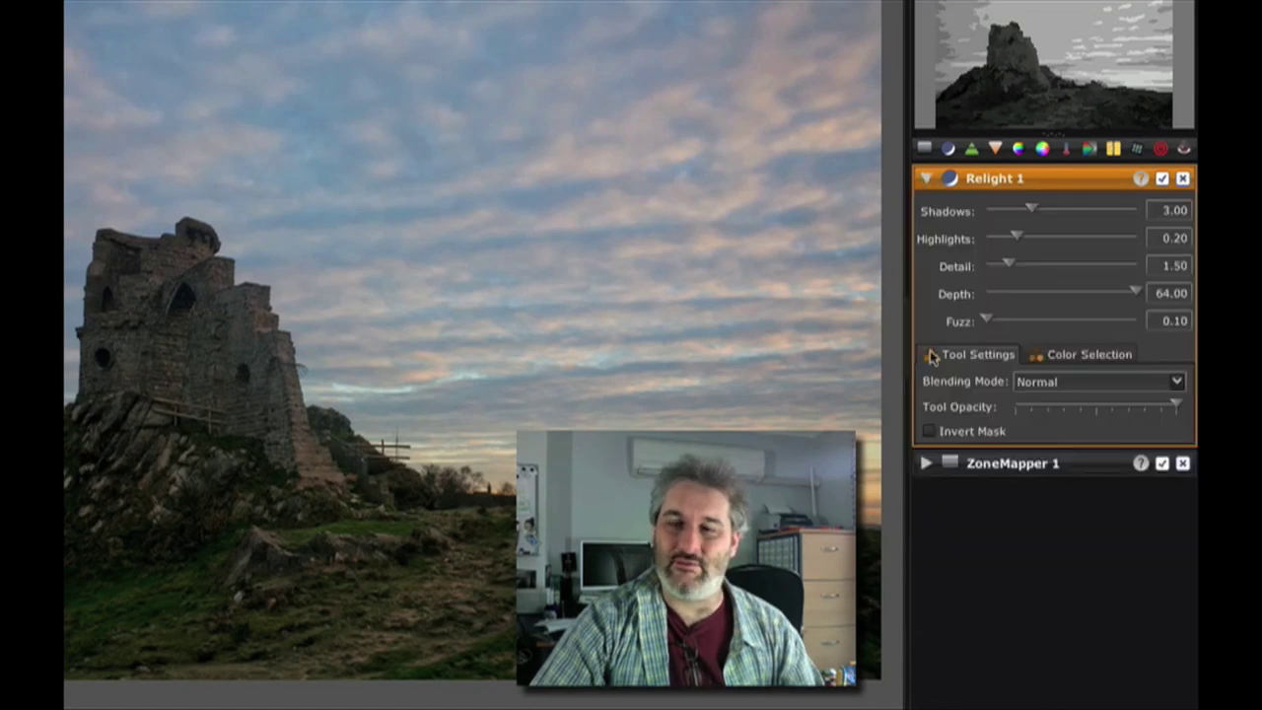